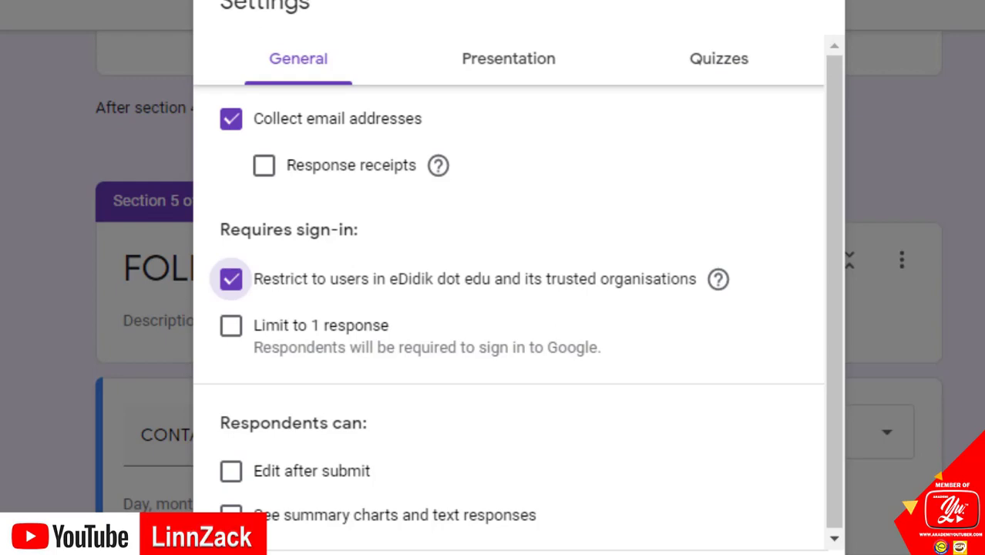
Save the form's general settings
{"action": "left_click", "coordinate": [688, 543]}
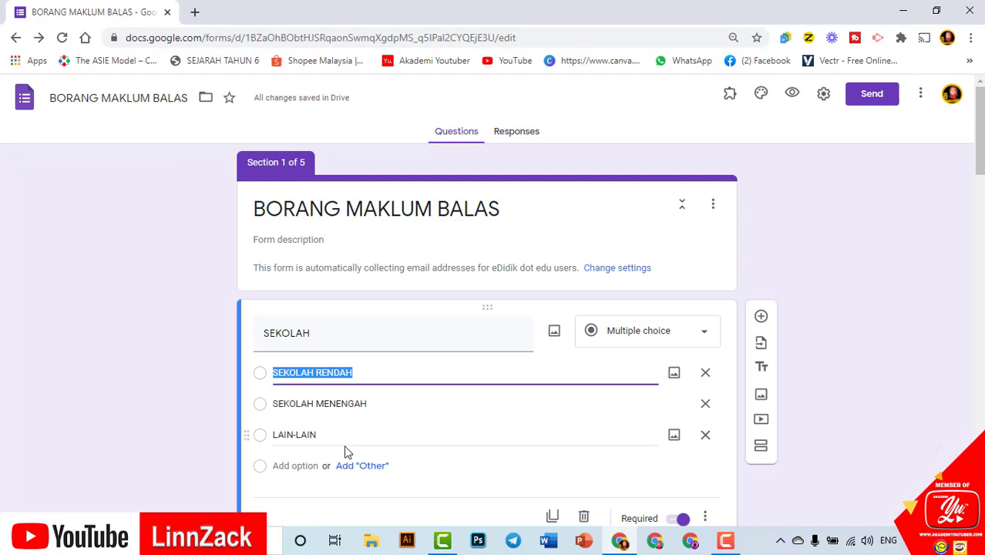
Review the SEKOLAH question and the questions in the SEKOLAH RENDAH and SEKOLAH MENENGAH sections
{"action": "scroll", "coordinate": [355, 458], "scroll_direction": "down", "scroll_amount": 2}
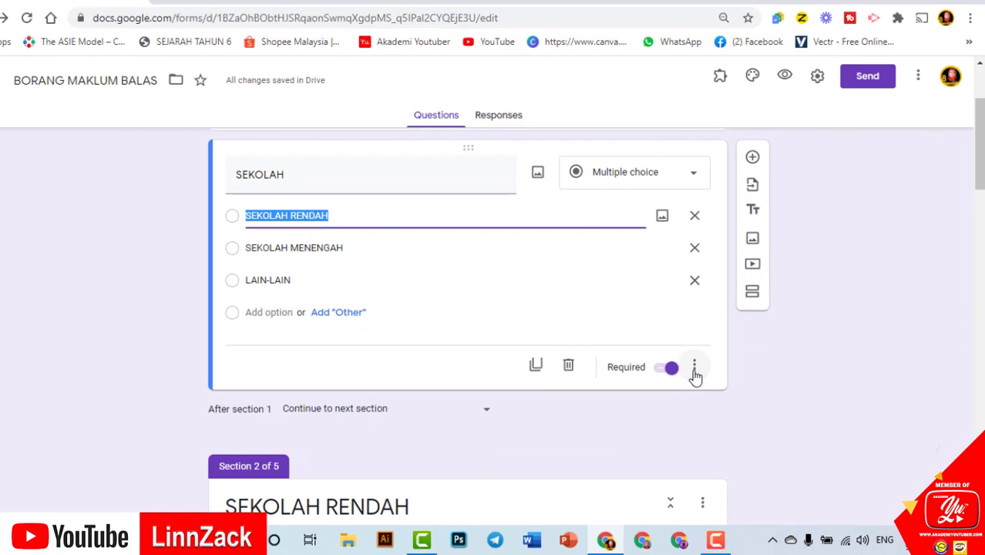
{"action": "scroll", "coordinate": [508, 200], "scroll_direction": "up", "scroll_amount": 2}
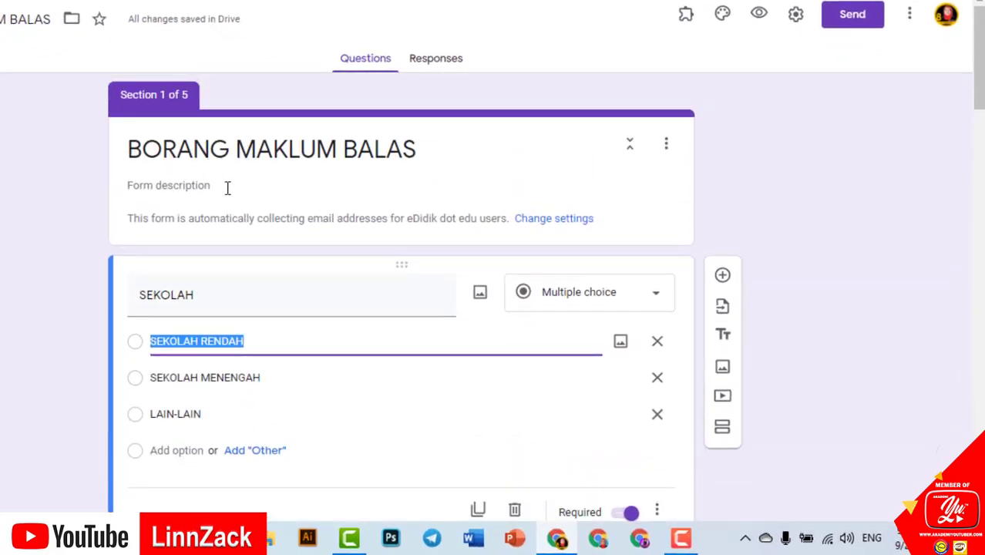
{"action": "scroll", "coordinate": [353, 187], "scroll_direction": "down", "scroll_amount": 2}
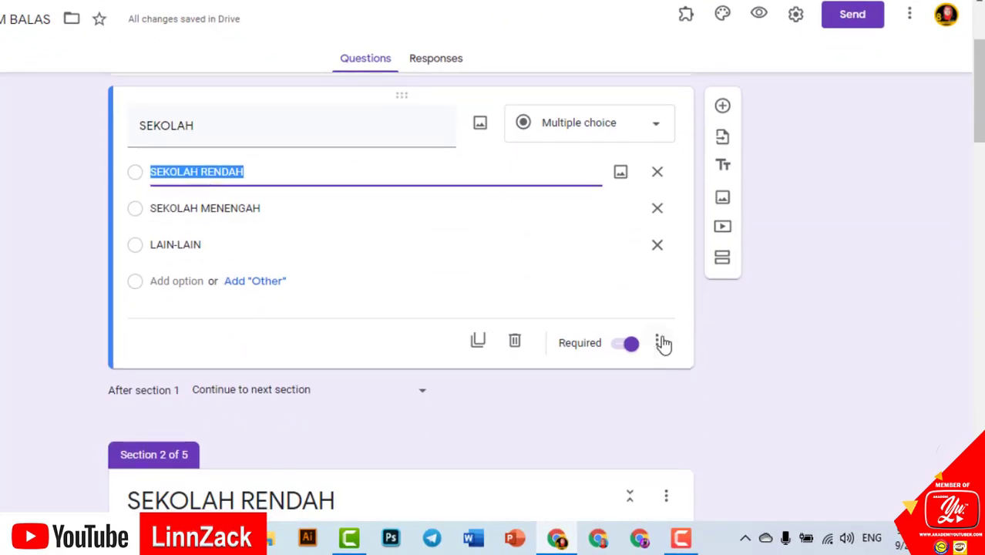
{"action": "scroll", "coordinate": [393, 324], "scroll_direction": "down", "scroll_amount": 15}
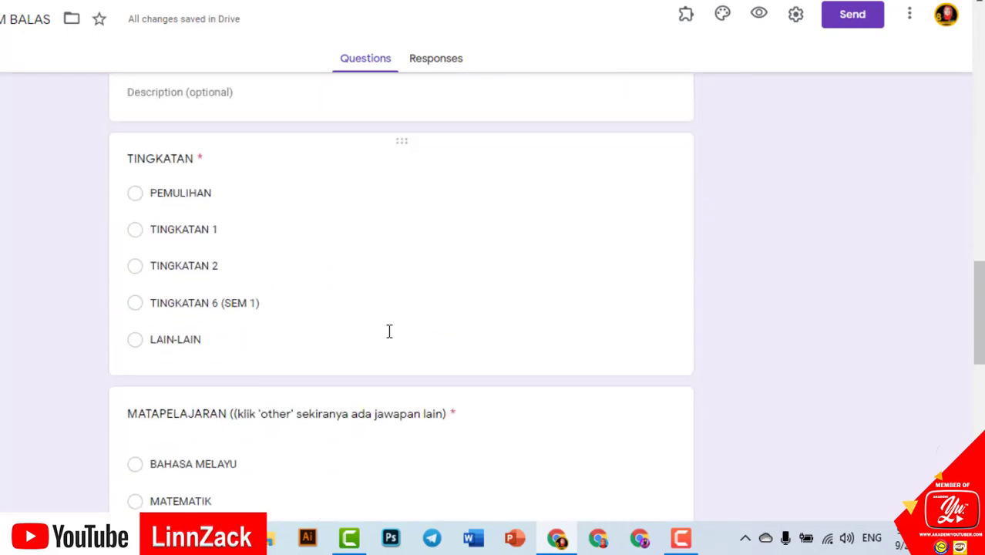
{"action": "scroll", "coordinate": [393, 352], "scroll_direction": "up", "scroll_amount": 10}
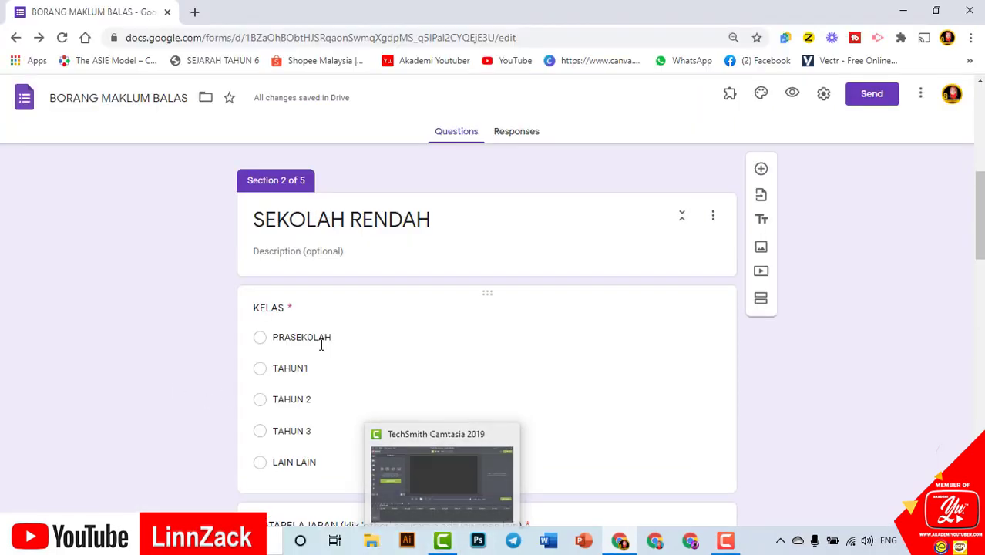
{"action": "scroll", "coordinate": [192, 262], "scroll_direction": "down", "scroll_amount": 2}
{"action": "scroll", "coordinate": [549, 365], "scroll_direction": "down", "scroll_amount": 2}
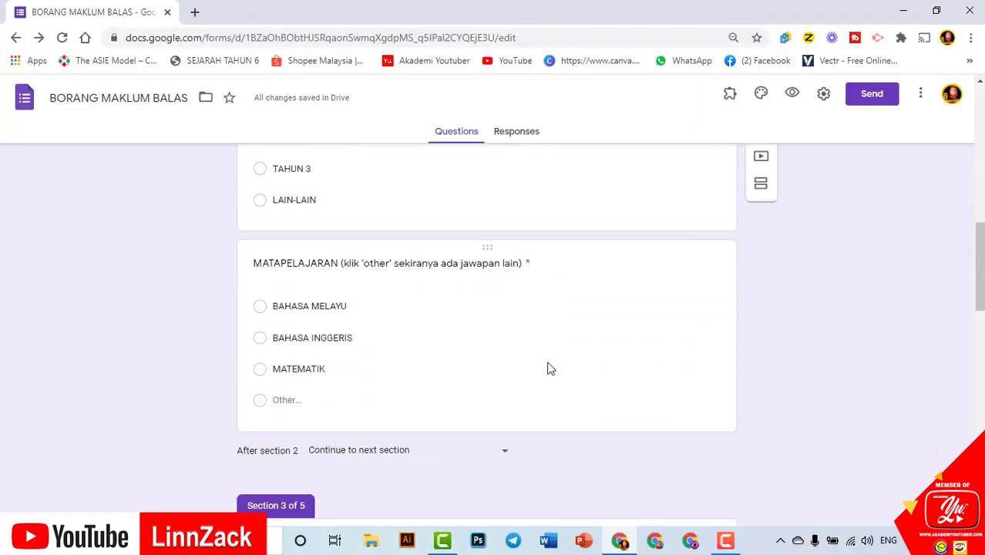
{"action": "scroll", "coordinate": [547, 362], "scroll_direction": "up", "scroll_amount": 4}
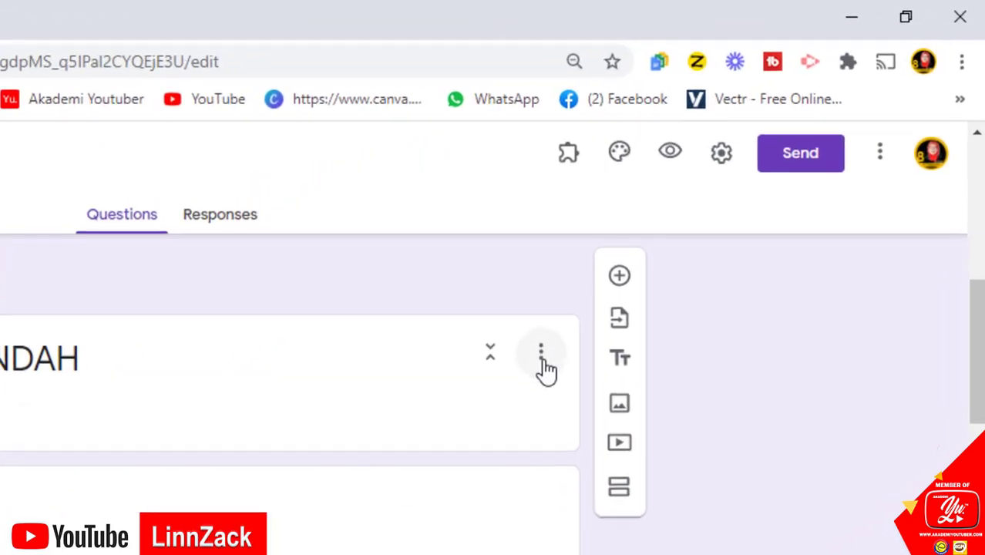
{"action": "scroll", "coordinate": [724, 246], "scroll_direction": "down", "scroll_amount": 1}
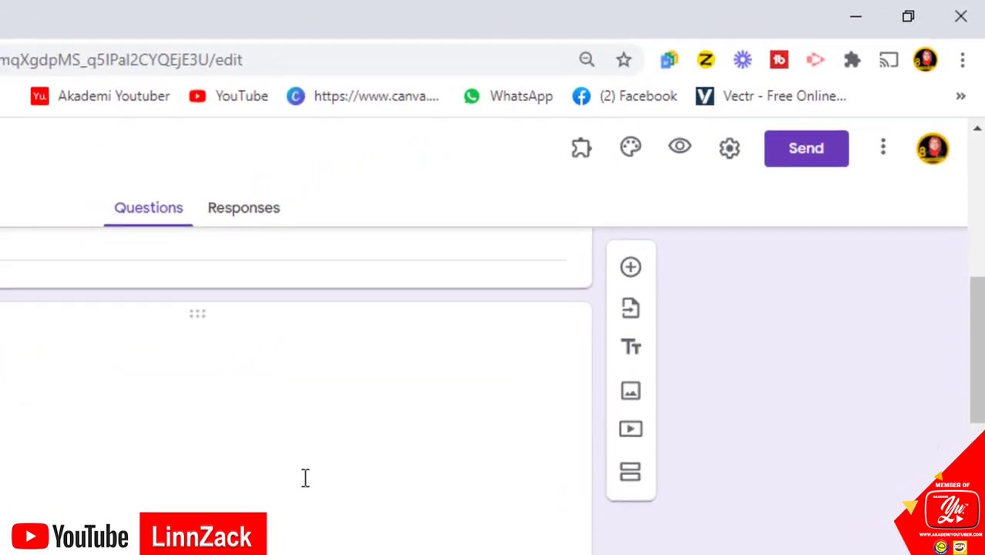
{"action": "scroll", "coordinate": [162, 478], "scroll_direction": "up", "scroll_amount": 3}
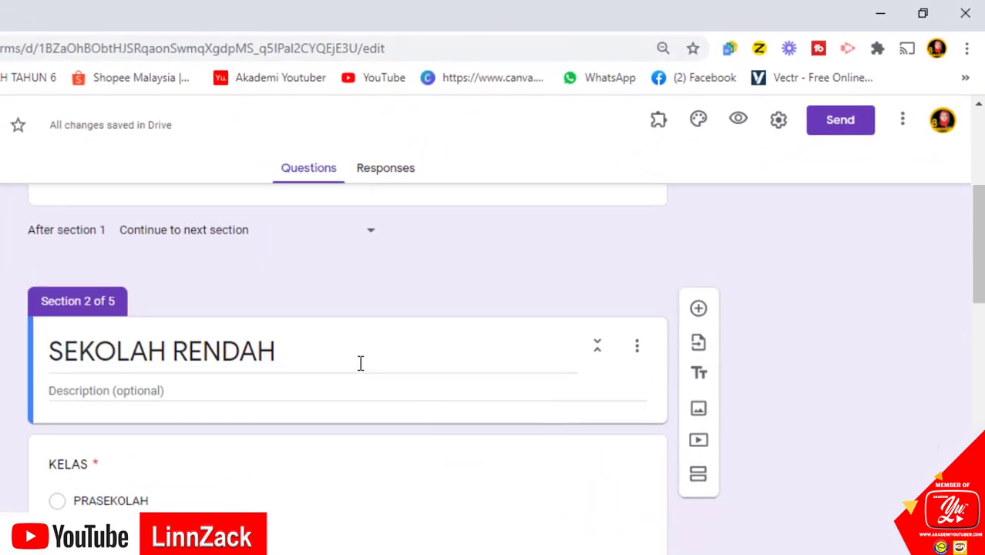
{"action": "scroll", "coordinate": [360, 362], "scroll_direction": "up", "scroll_amount": 6}
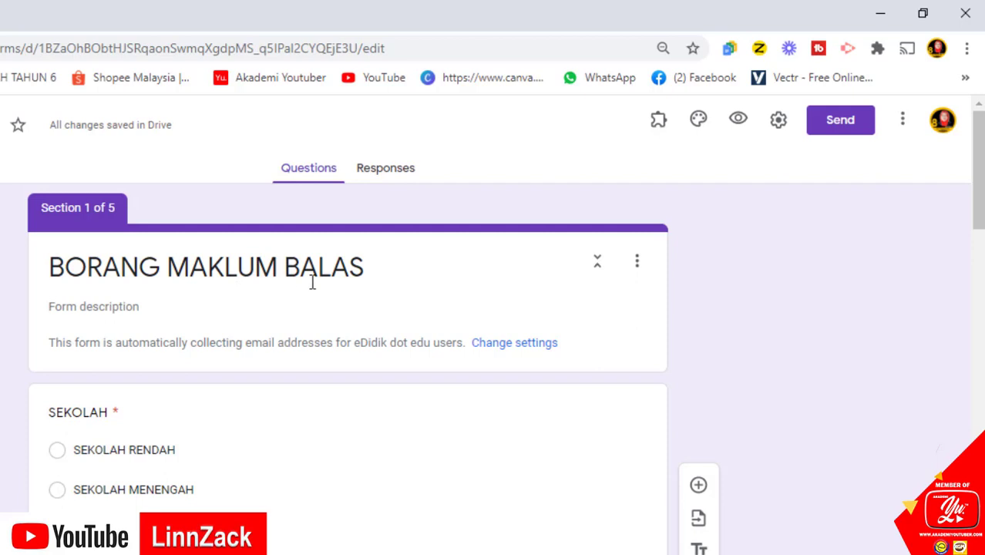
Make the SEKOLAH question in section 1 send respondents to a section based on their answer
{"action": "left_click", "coordinate": [303, 440]}
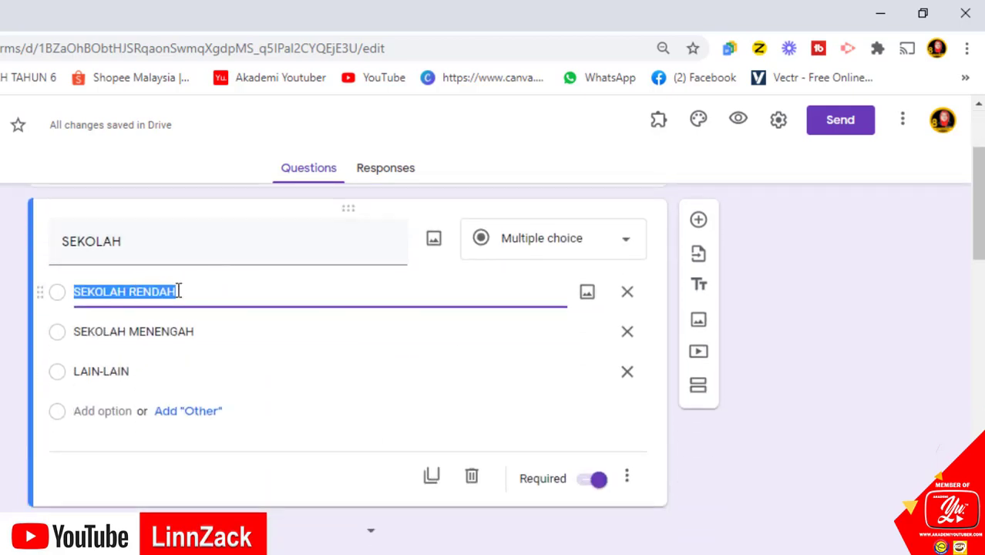
{"action": "left_click", "coordinate": [630, 484]}
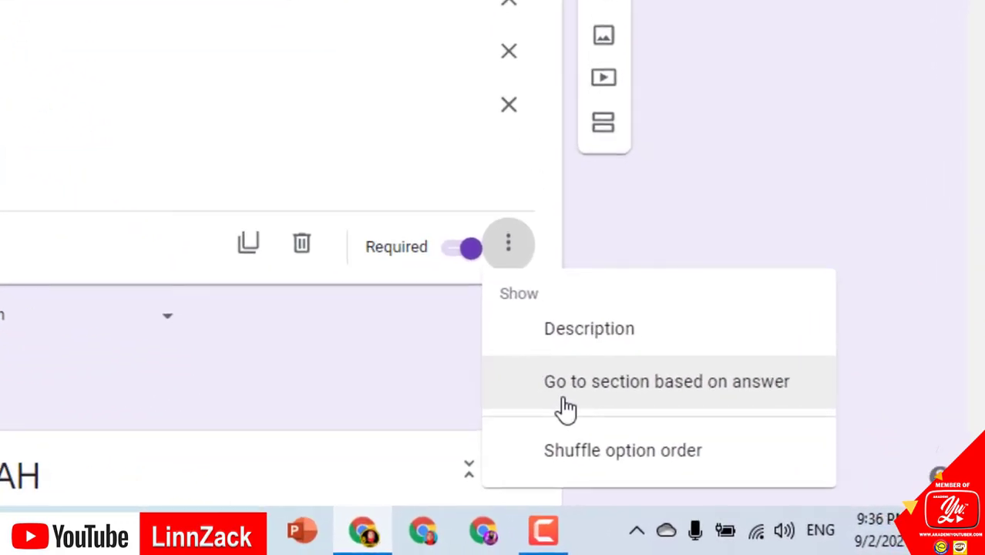
{"action": "left_click", "coordinate": [566, 409]}
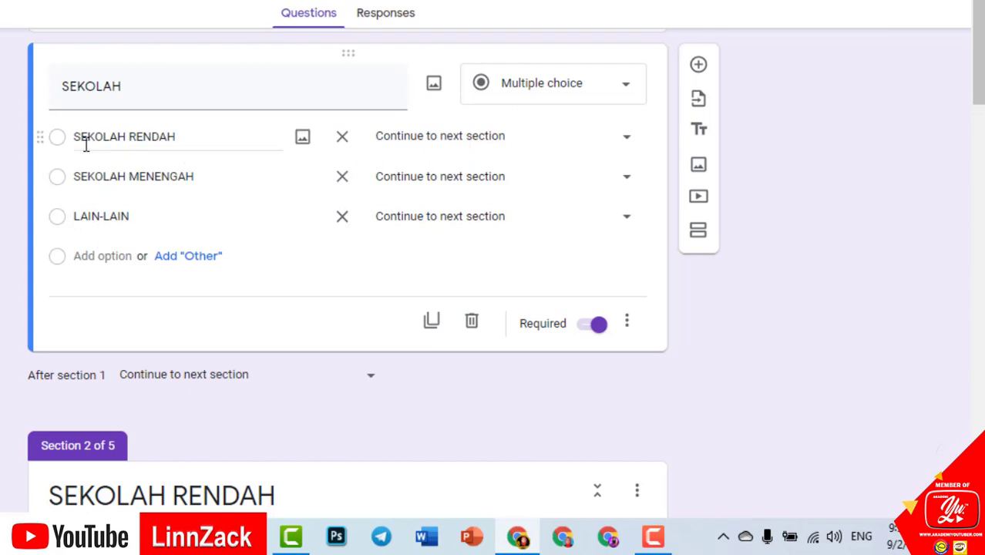
Route the SEKOLAH answers: SEKOLAH RENDAH to section 2, SEKOLAH MENENGAH to section 3, and LAIN-LAIN to section 4
{"action": "left_click", "coordinate": [624, 143]}
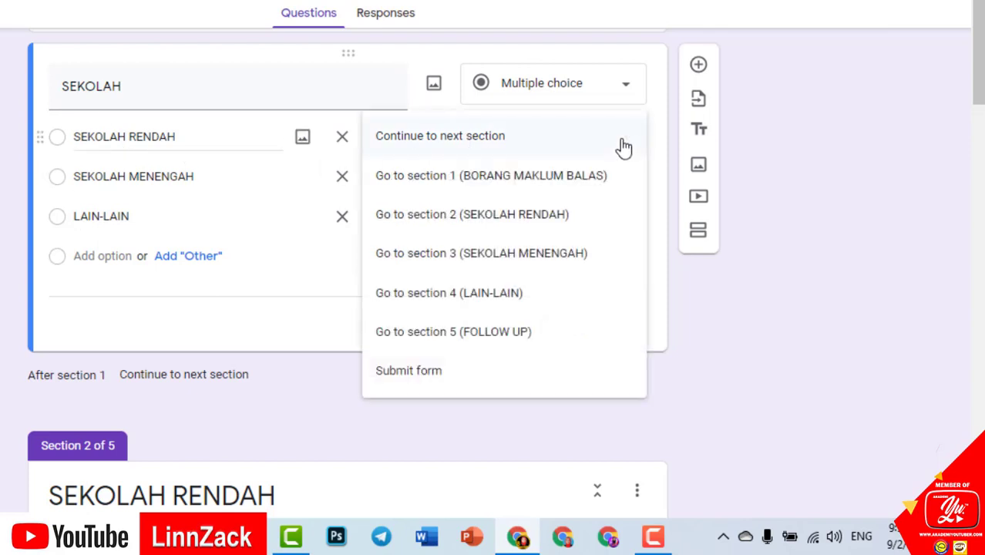
{"action": "left_click", "coordinate": [516, 218]}
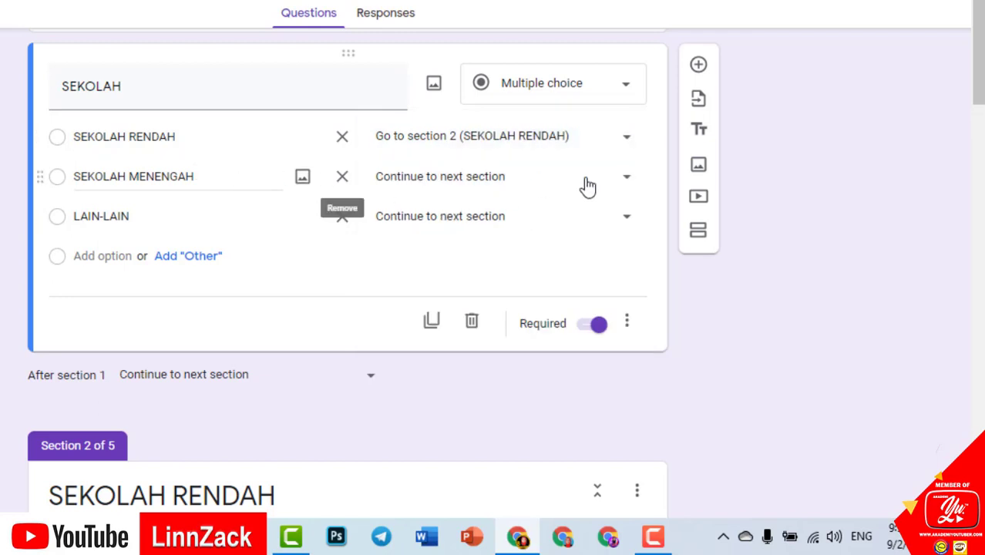
{"action": "left_click", "coordinate": [622, 191]}
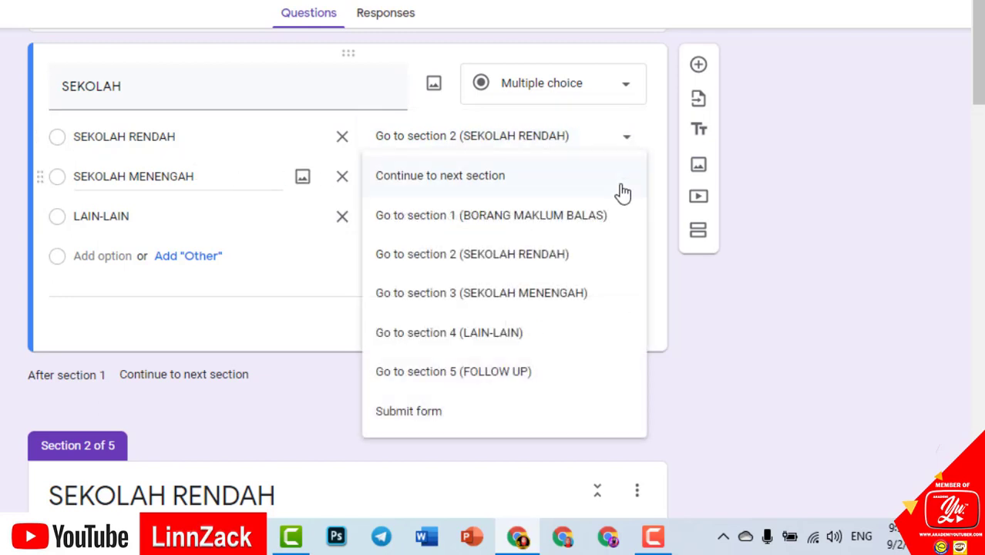
{"action": "left_click", "coordinate": [569, 299]}
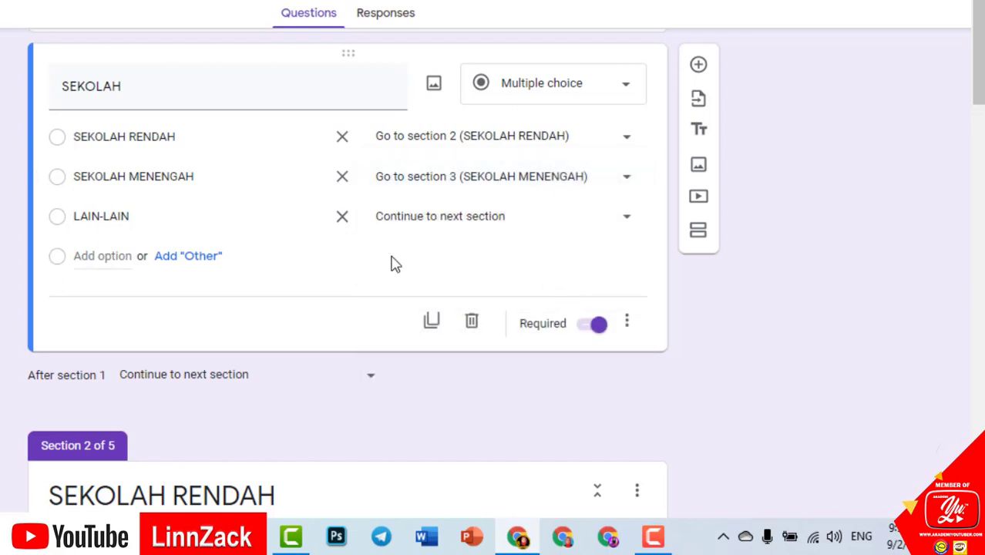
{"action": "left_click", "coordinate": [625, 223]}
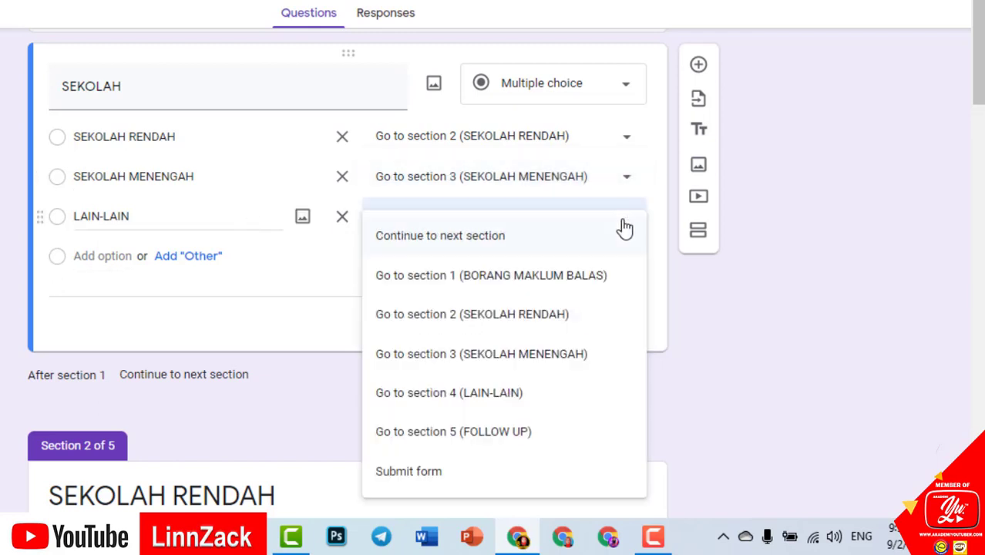
{"action": "left_click", "coordinate": [513, 394]}
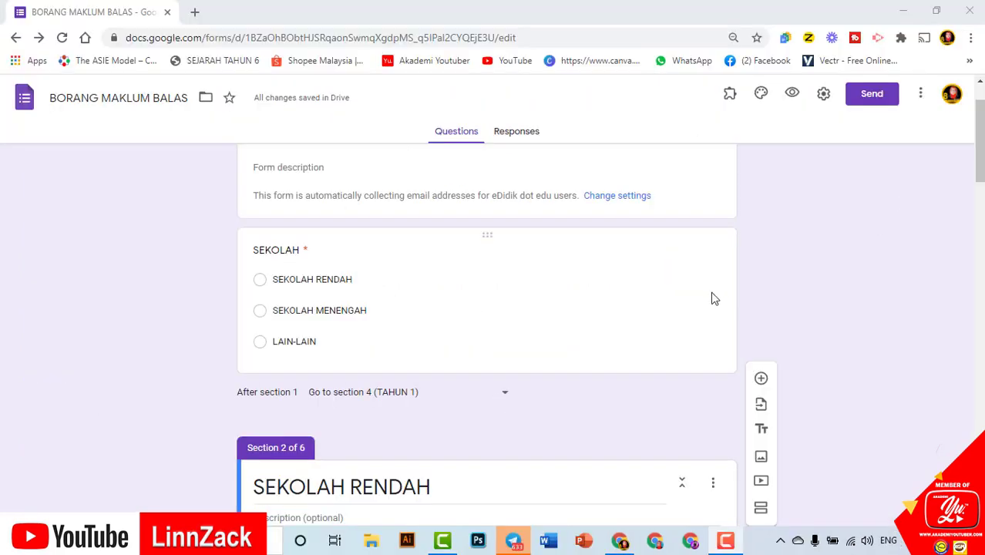
Set the form to go to section 2 (SEKOLAH RENDAH) after section 1
{"action": "left_click", "coordinate": [714, 299]}
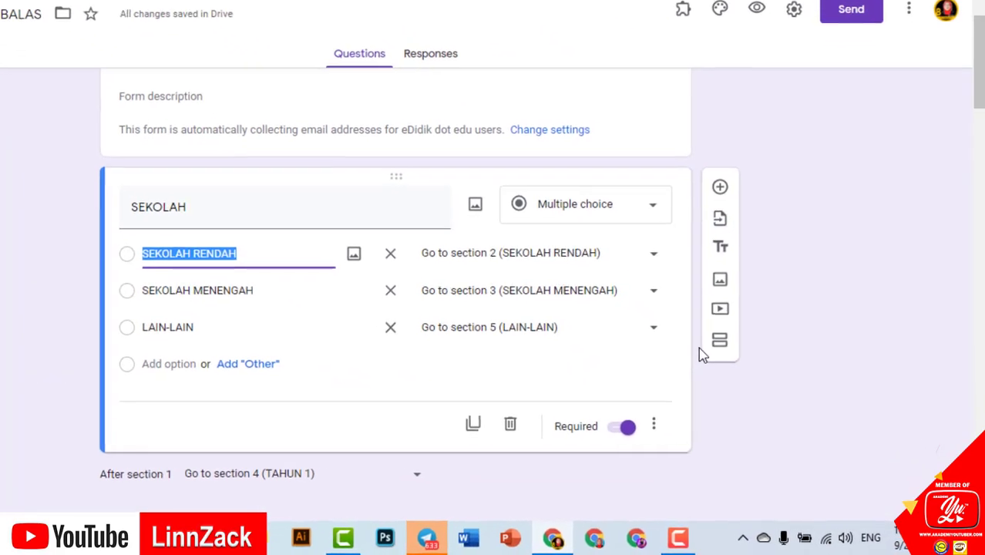
{"action": "scroll", "coordinate": [700, 353], "scroll_direction": "down", "scroll_amount": 2}
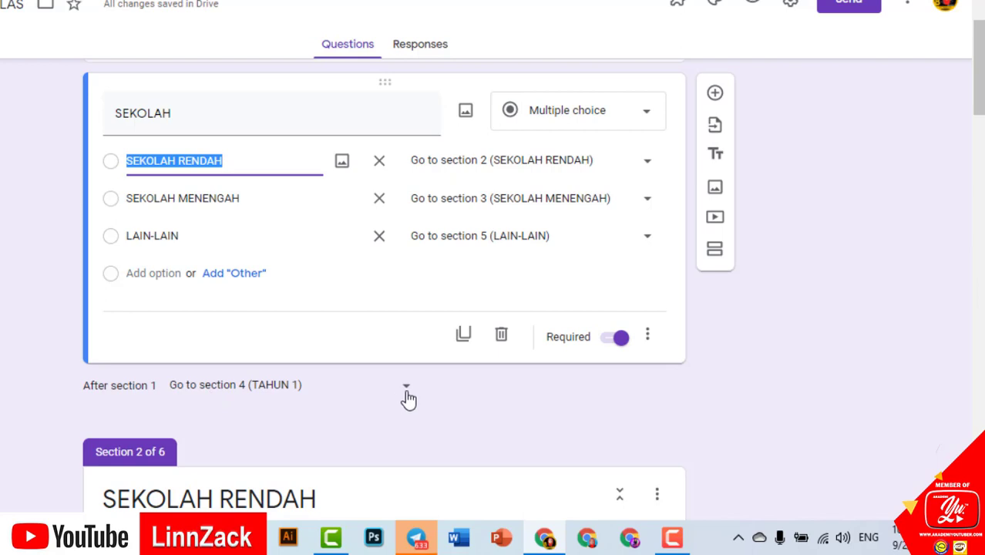
{"action": "scroll", "coordinate": [339, 297], "scroll_direction": "up", "scroll_amount": 2}
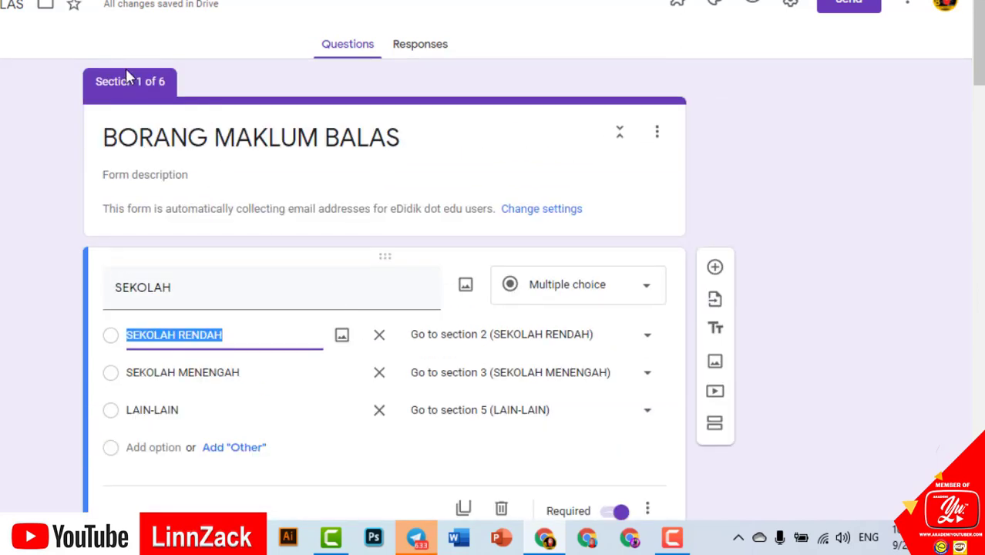
{"action": "scroll", "coordinate": [284, 273], "scroll_direction": "down", "scroll_amount": 4}
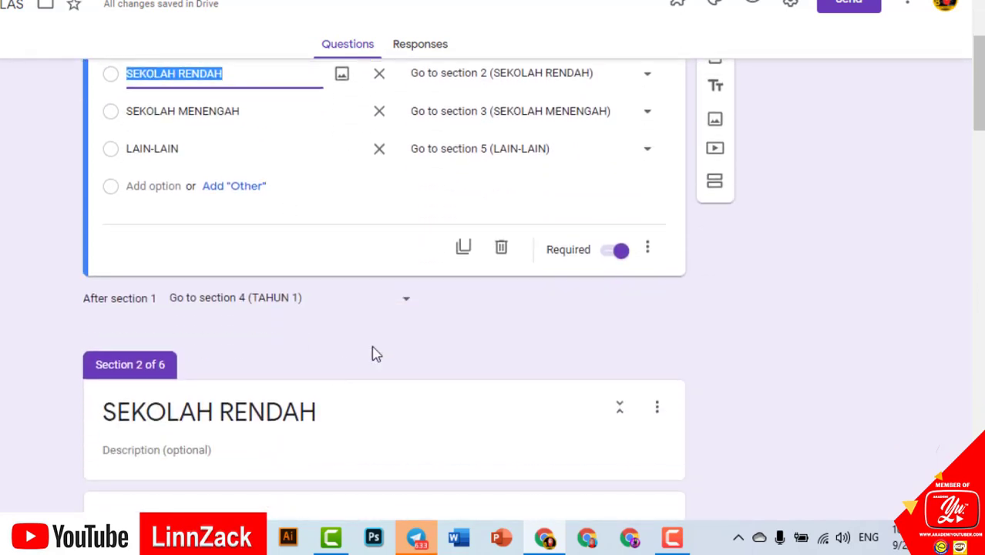
{"action": "left_click", "coordinate": [405, 301]}
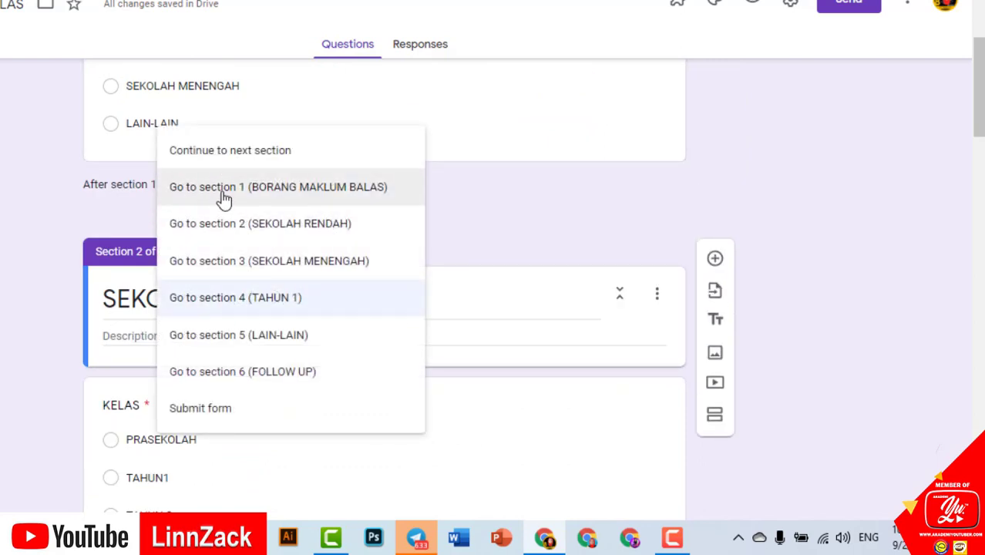
{"action": "left_click", "coordinate": [240, 236]}
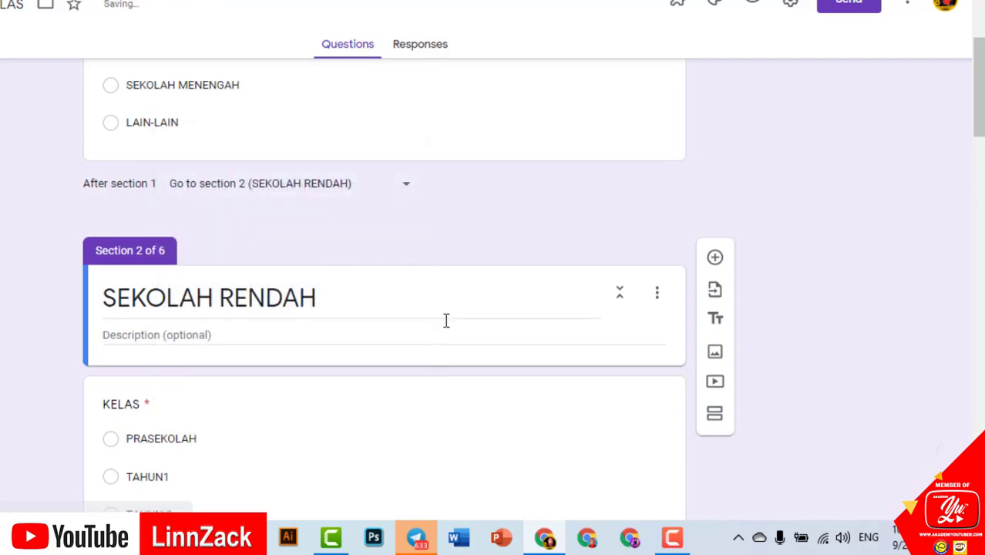
Examine the questions in the SEKOLAH RENDAH and SEKOLAH MENENGAH sections and the destination choices available after section 2
{"action": "scroll", "coordinate": [446, 320], "scroll_direction": "down", "scroll_amount": 5}
{"action": "left_click", "coordinate": [423, 350]}
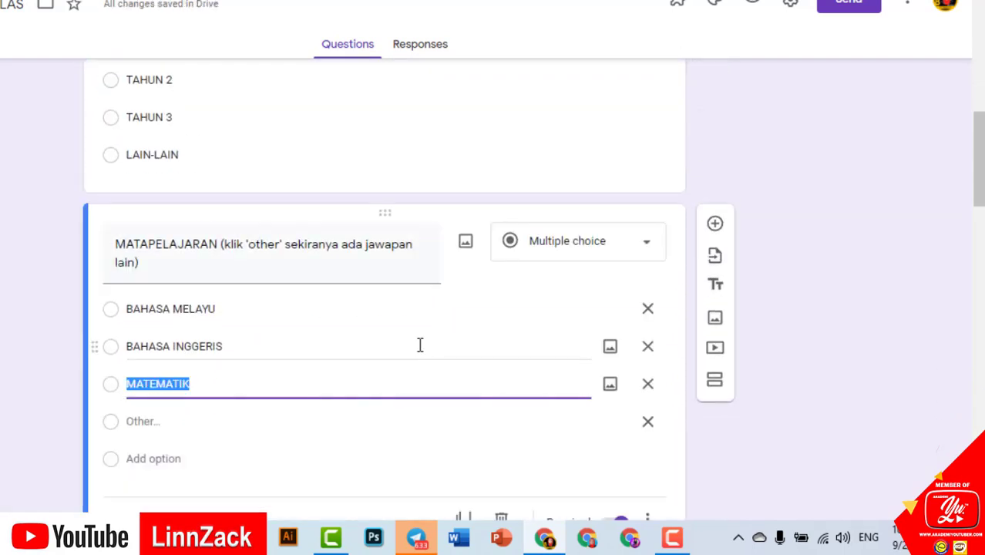
{"action": "scroll", "coordinate": [416, 358], "scroll_direction": "down", "scroll_amount": 2}
{"action": "scroll", "coordinate": [205, 300], "scroll_direction": "up", "scroll_amount": 1}
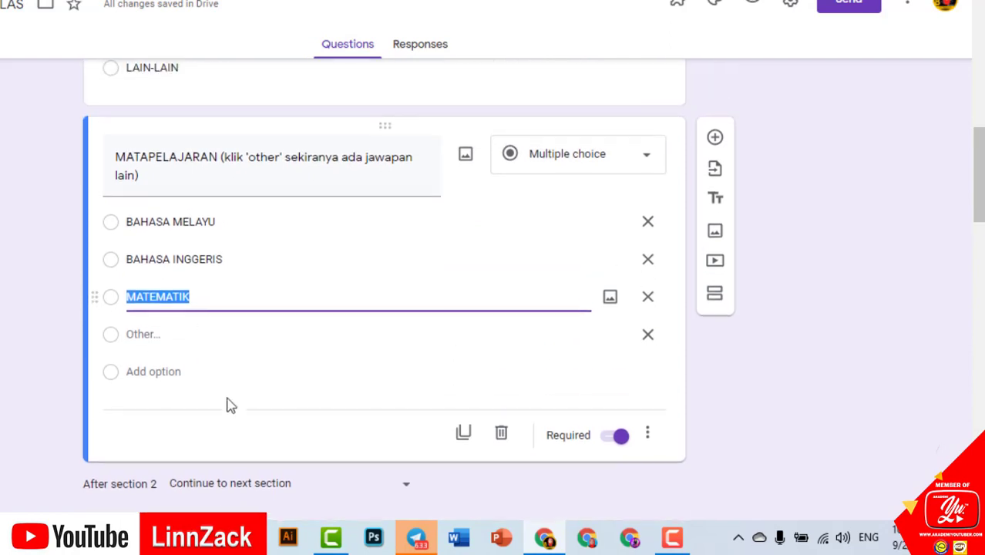
{"action": "scroll", "coordinate": [173, 185], "scroll_direction": "up", "scroll_amount": 3}
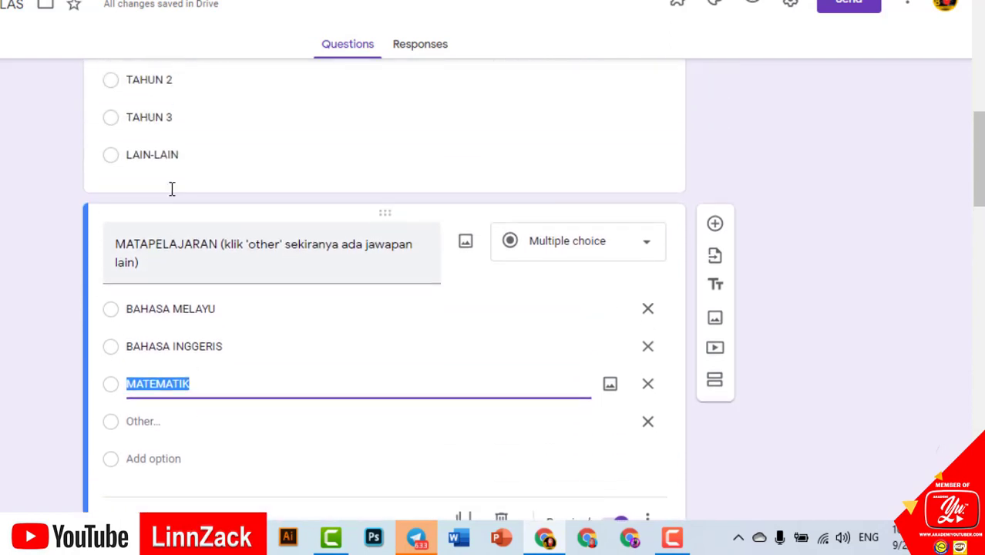
{"action": "scroll", "coordinate": [123, 285], "scroll_direction": "down", "scroll_amount": 5}
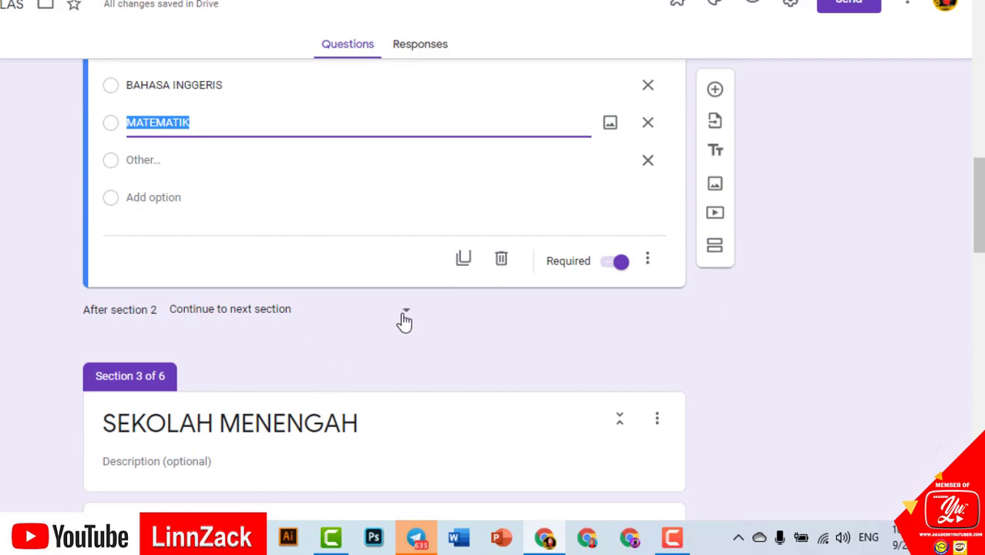
{"action": "left_click", "coordinate": [403, 322]}
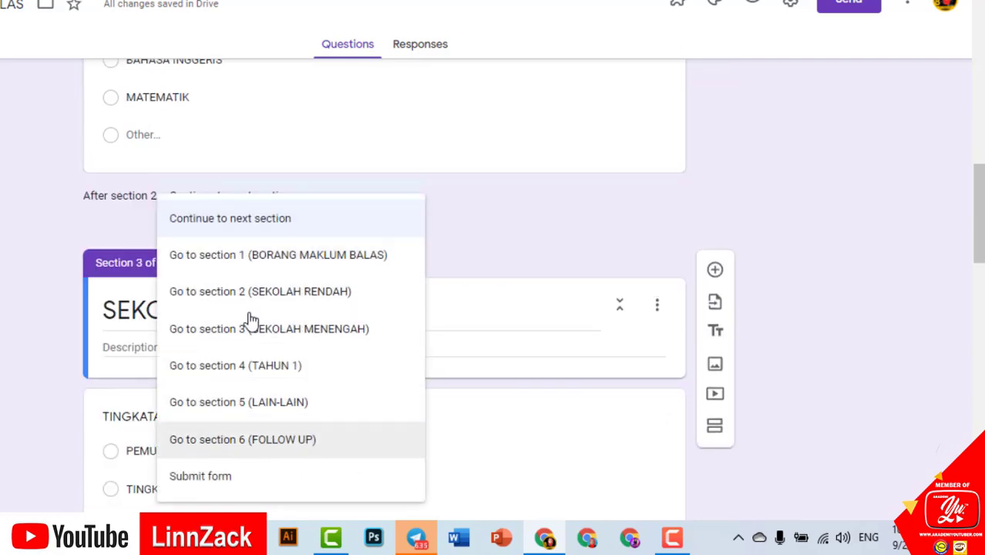
{"action": "left_click", "coordinate": [626, 253]}
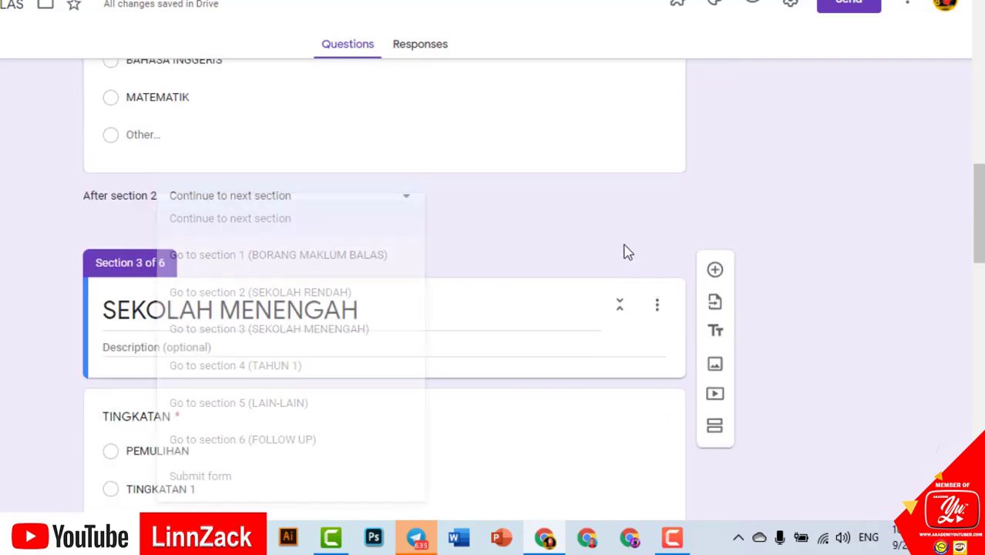
{"action": "scroll", "coordinate": [389, 325], "scroll_direction": "down", "scroll_amount": 1}
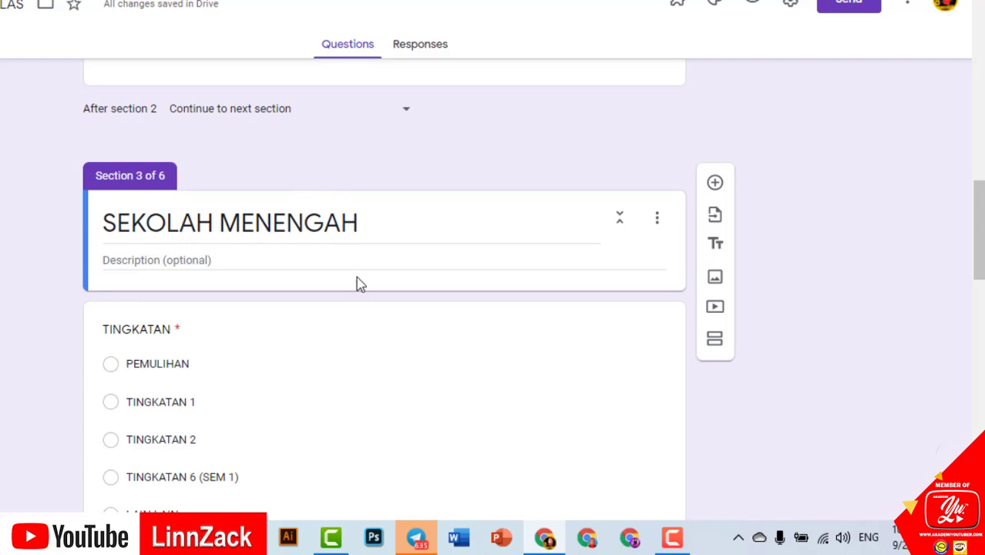
{"action": "scroll", "coordinate": [308, 308], "scroll_direction": "down", "scroll_amount": 2}
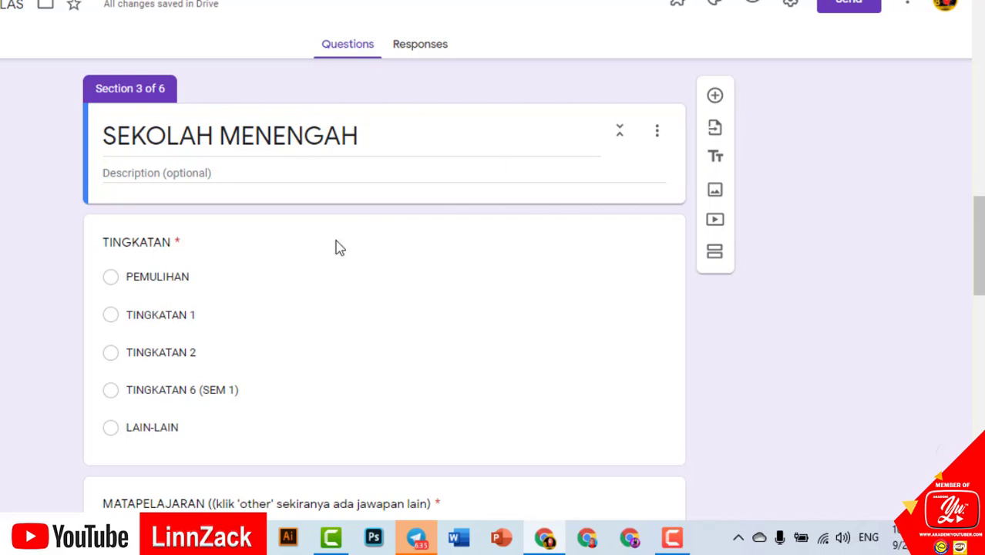
{"action": "scroll", "coordinate": [293, 377], "scroll_direction": "down", "scroll_amount": 3}
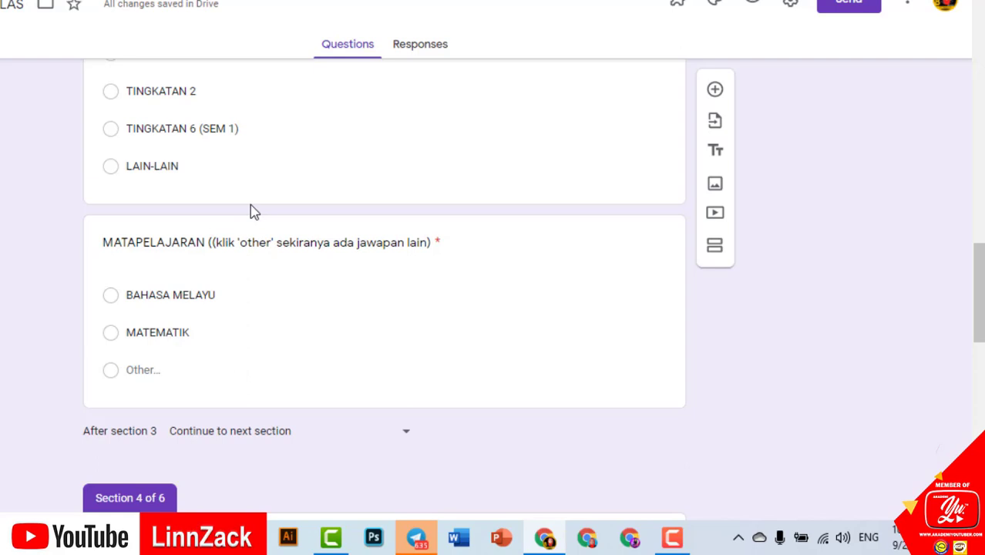
Preview the form as respondents see it, and close the preview to return to the editor
{"action": "scroll", "coordinate": [185, 329], "scroll_direction": "up", "scroll_amount": 1}
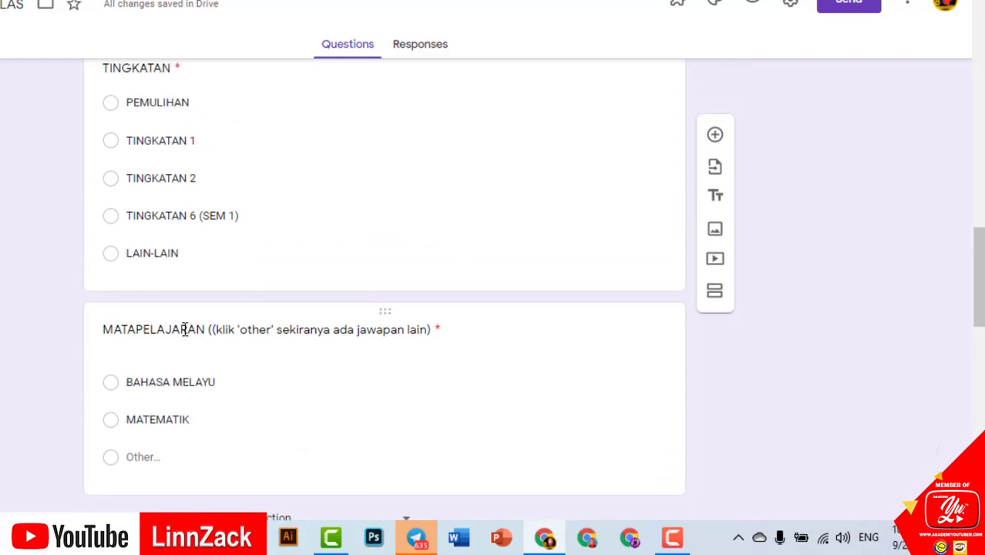
{"action": "scroll", "coordinate": [185, 329], "scroll_direction": "up", "scroll_amount": 4}
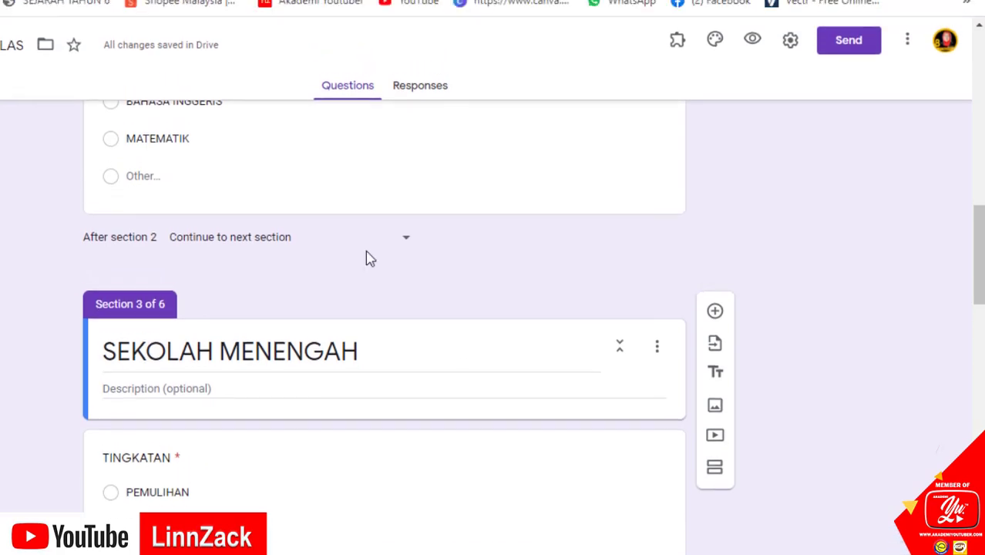
{"action": "scroll", "coordinate": [371, 259], "scroll_direction": "up", "scroll_amount": 6}
{"action": "left_click", "coordinate": [706, 472]}
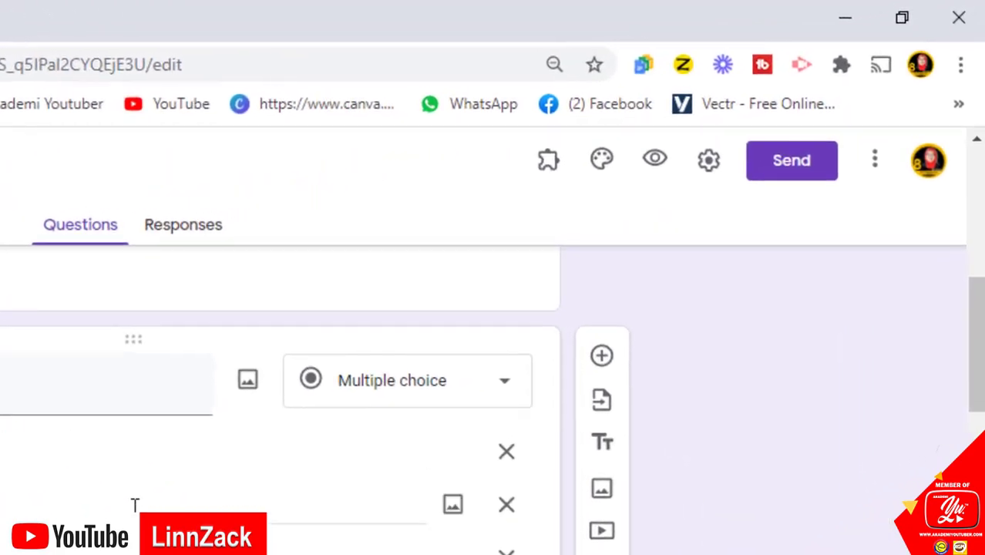
{"action": "left_click", "coordinate": [654, 158]}
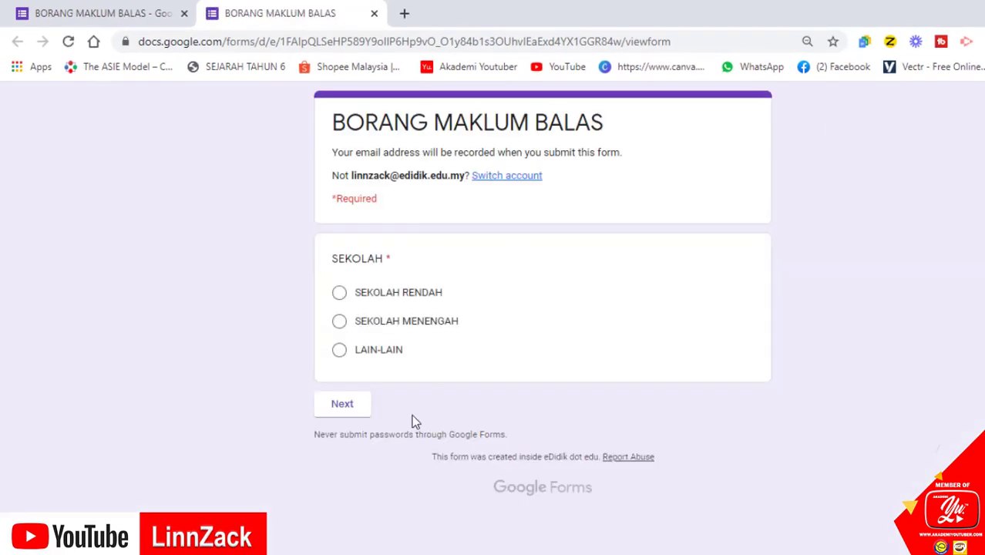
{"action": "left_click", "coordinate": [373, 15]}
Generate a shortened link for sending the form and copy it
{"action": "scroll", "coordinate": [472, 401], "scroll_direction": "down", "scroll_amount": 3}
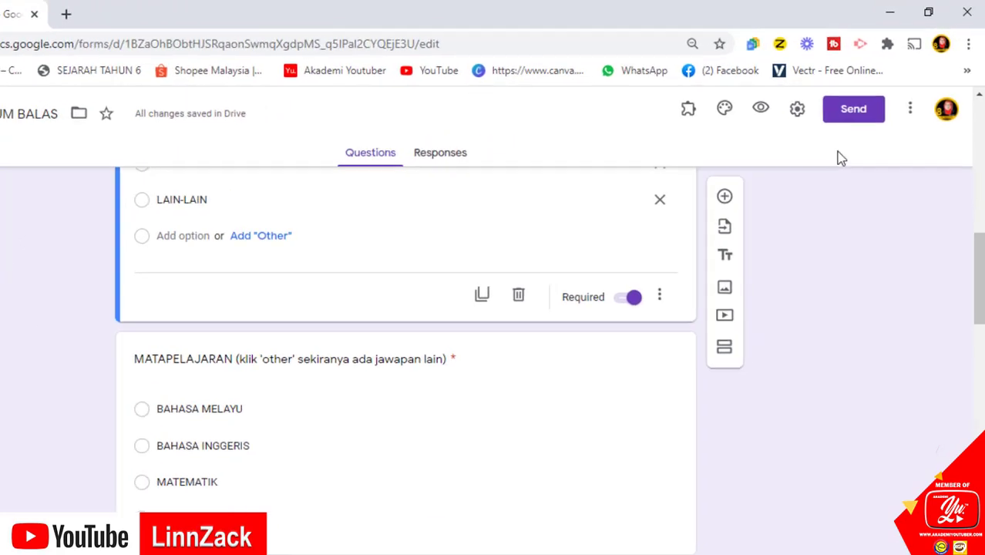
{"action": "left_click", "coordinate": [796, 179]}
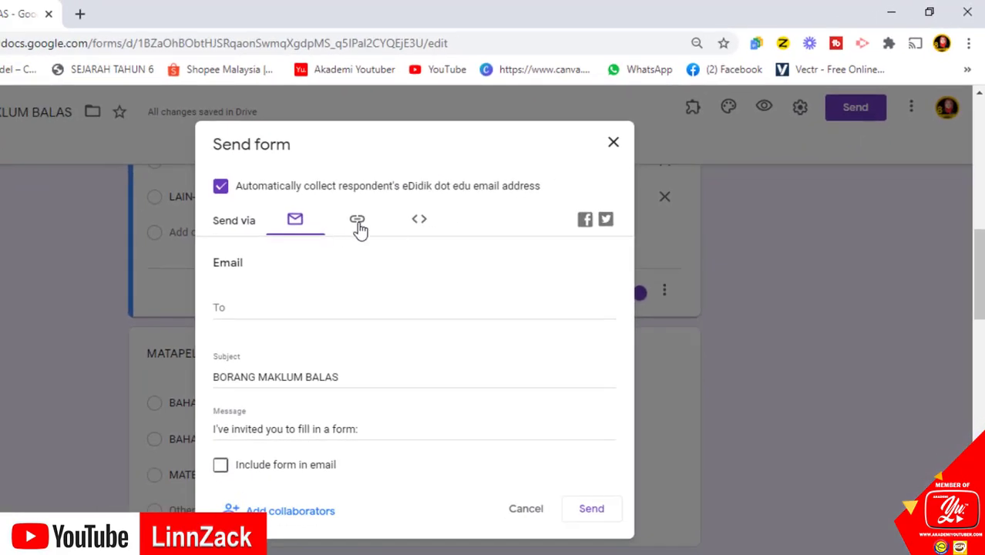
{"action": "left_click", "coordinate": [358, 225]}
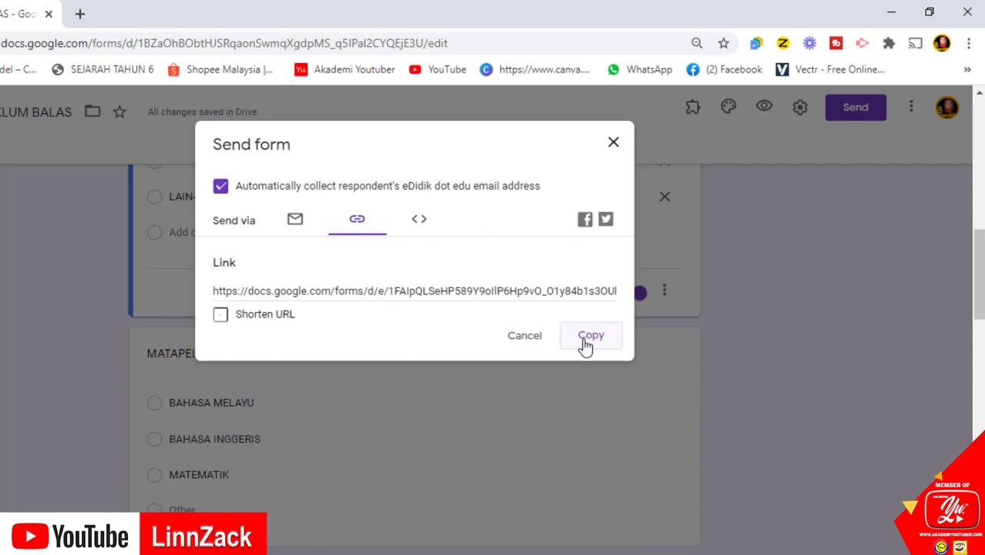
{"action": "left_click", "coordinate": [220, 316]}
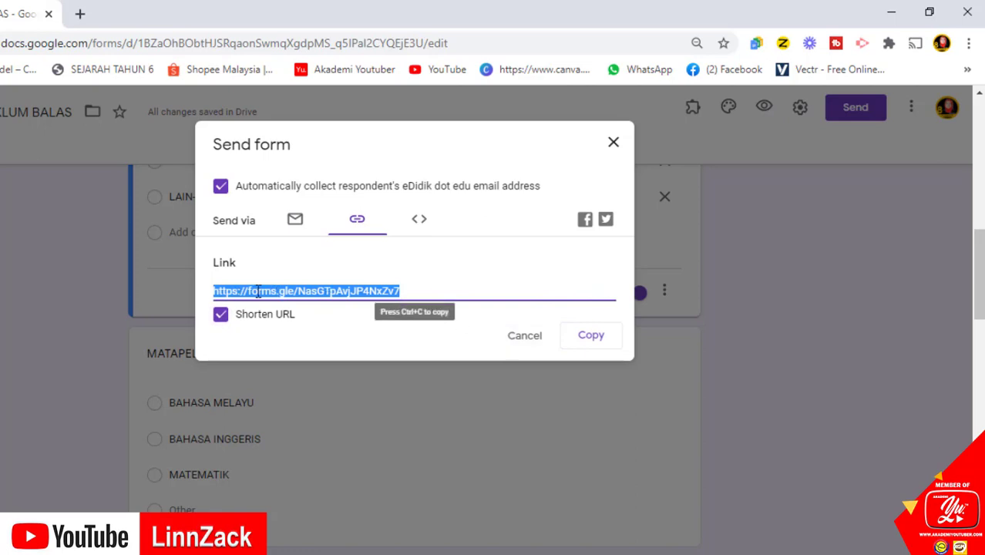
{"action": "left_click", "coordinate": [605, 339]}
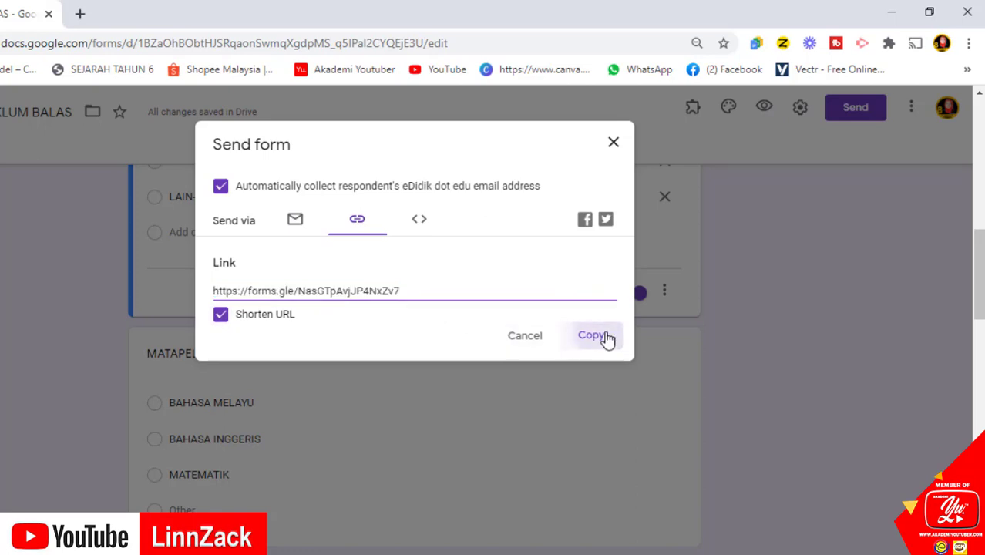
Load the copied form link in a new browser tab and continue with SEKOLAH RENDAH as the SEKOLAH answer
{"action": "left_click", "coordinate": [80, 14]}
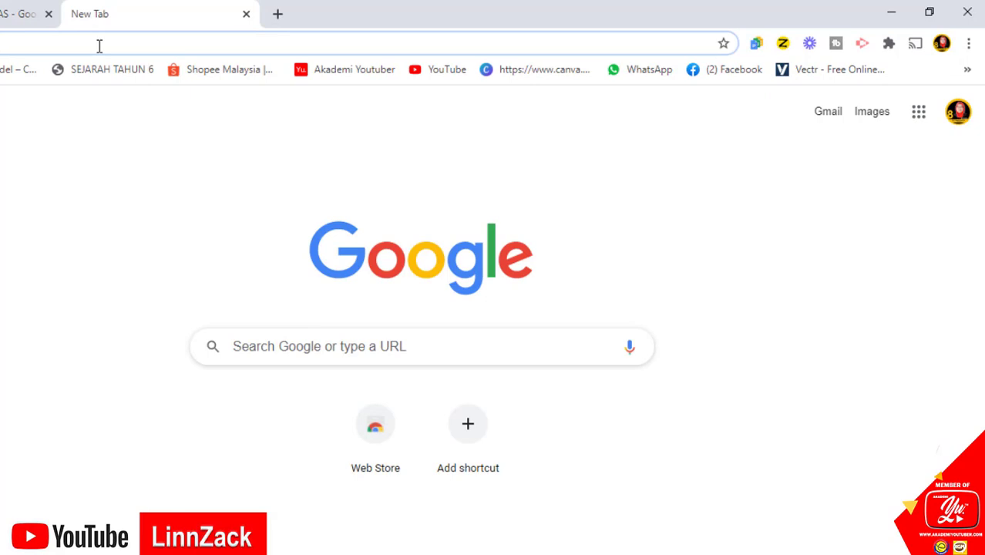
{"action": "key", "text": "ctrl+v"}
{"action": "key", "text": "Return"}
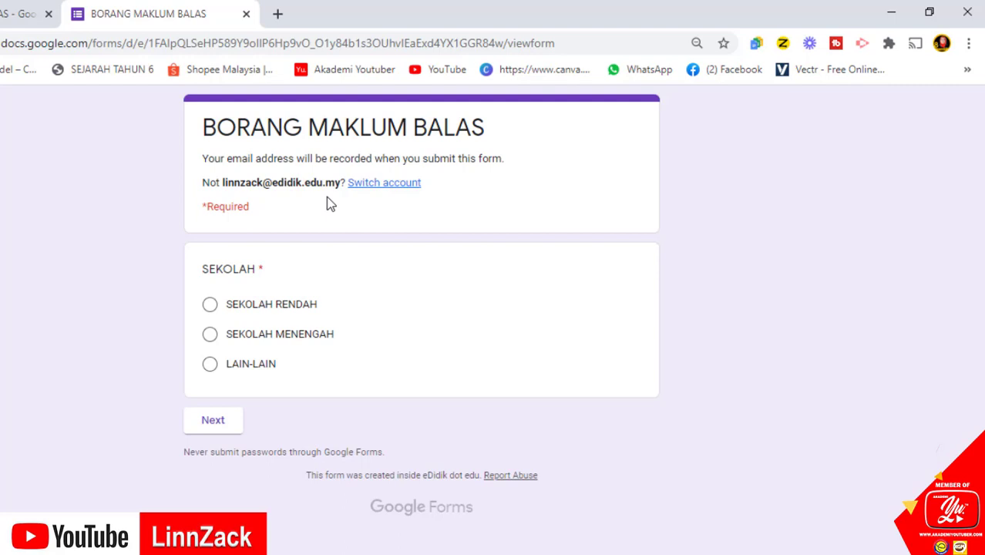
{"action": "left_click", "coordinate": [210, 307]}
{"action": "left_click", "coordinate": [218, 421]}
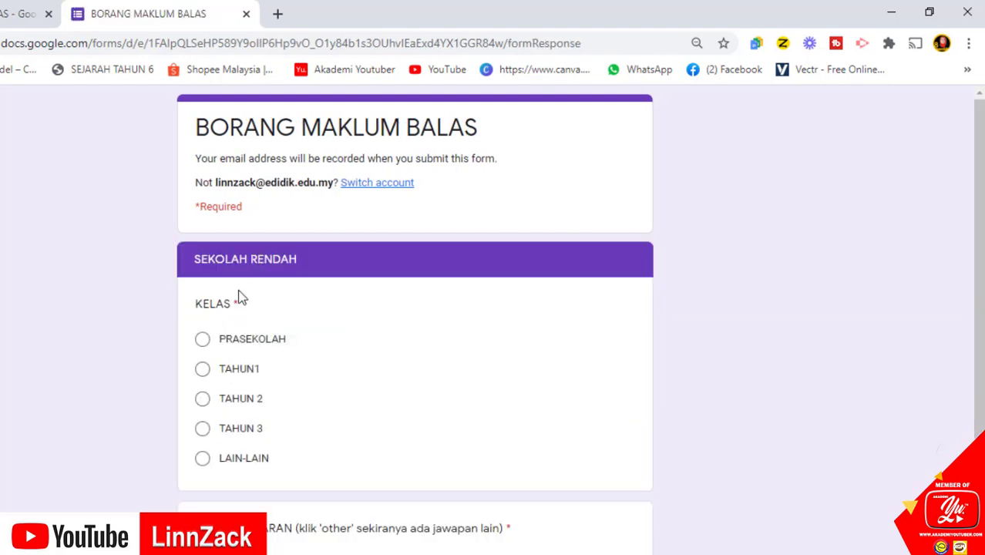
Answer the SEKOLAH RENDAH section with KELAS TAHUN1 and MATAPELAJARAN BAHASA INGGERIS, and continue to the following section
{"action": "left_click", "coordinate": [203, 371]}
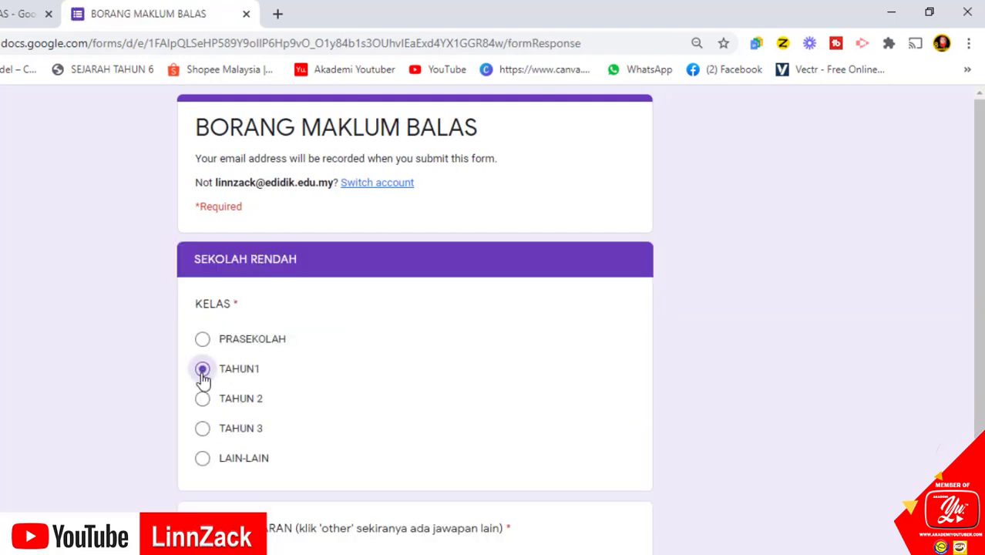
{"action": "scroll", "coordinate": [336, 363], "scroll_direction": "down", "scroll_amount": 3}
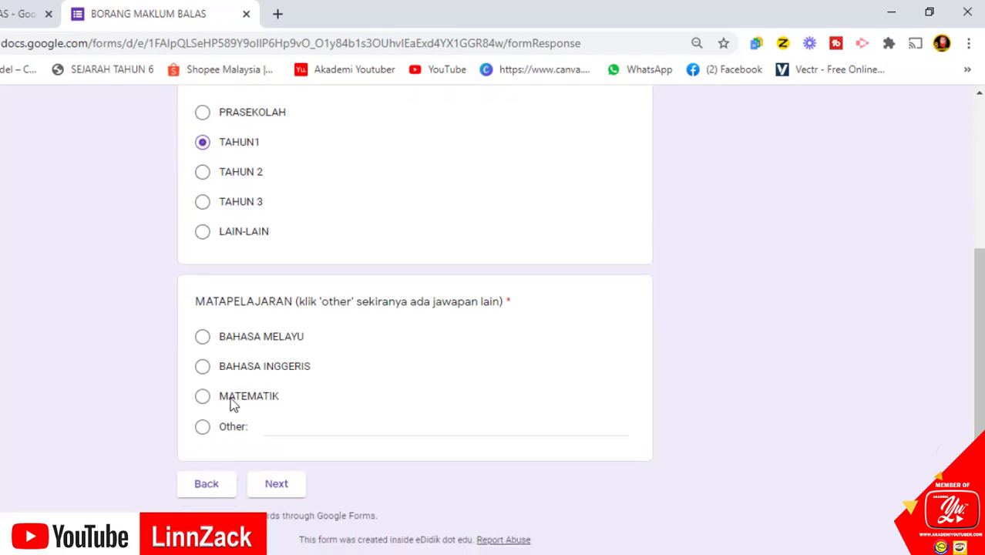
{"action": "left_click", "coordinate": [202, 367]}
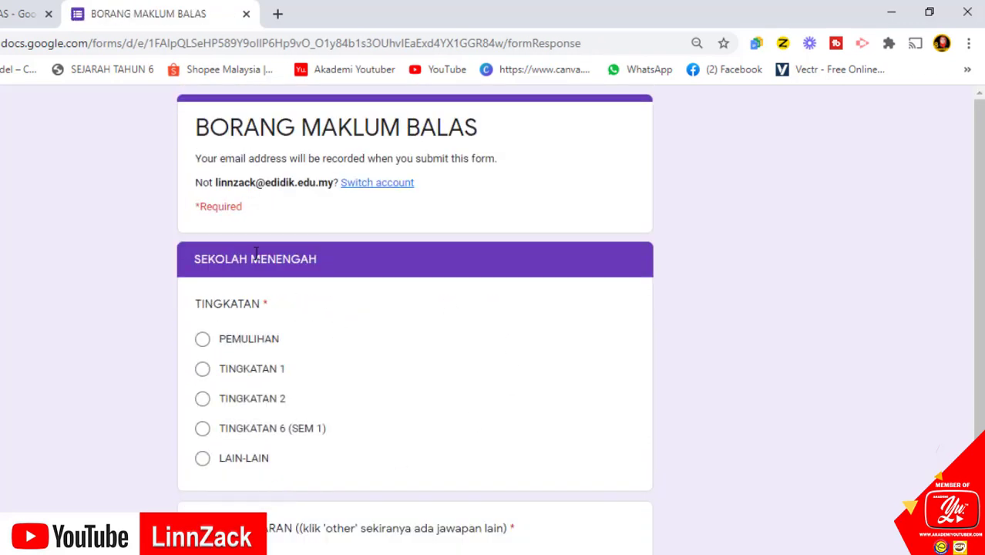
Answer the SEKOLAH MENENGAH section with TINGKATAN PEMULIHAN and MATAPELAJARAN BAHASA MELAYU, and continue to the following section
{"action": "scroll", "coordinate": [308, 397], "scroll_direction": "down", "scroll_amount": 1}
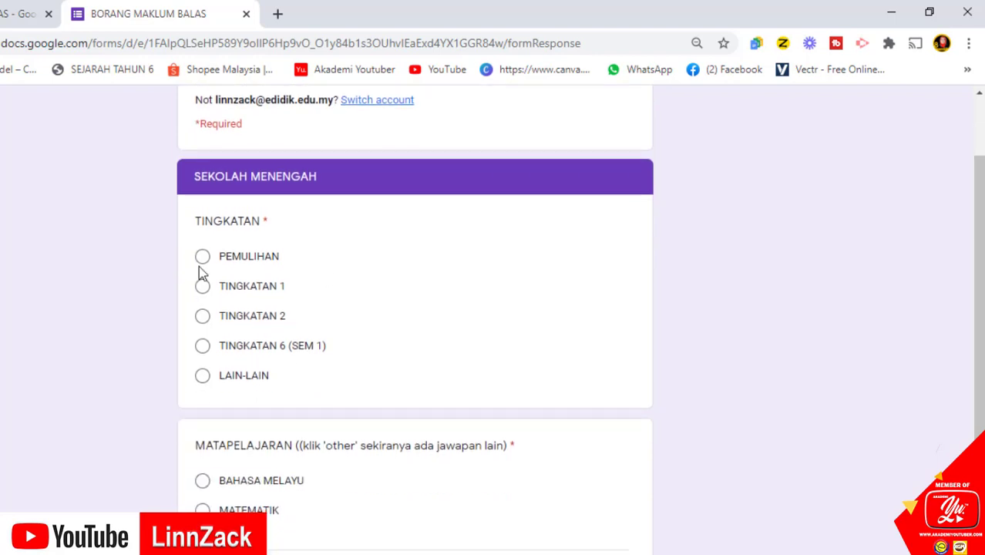
{"action": "left_click", "coordinate": [203, 258]}
{"action": "scroll", "coordinate": [262, 376], "scroll_direction": "down", "scroll_amount": 2}
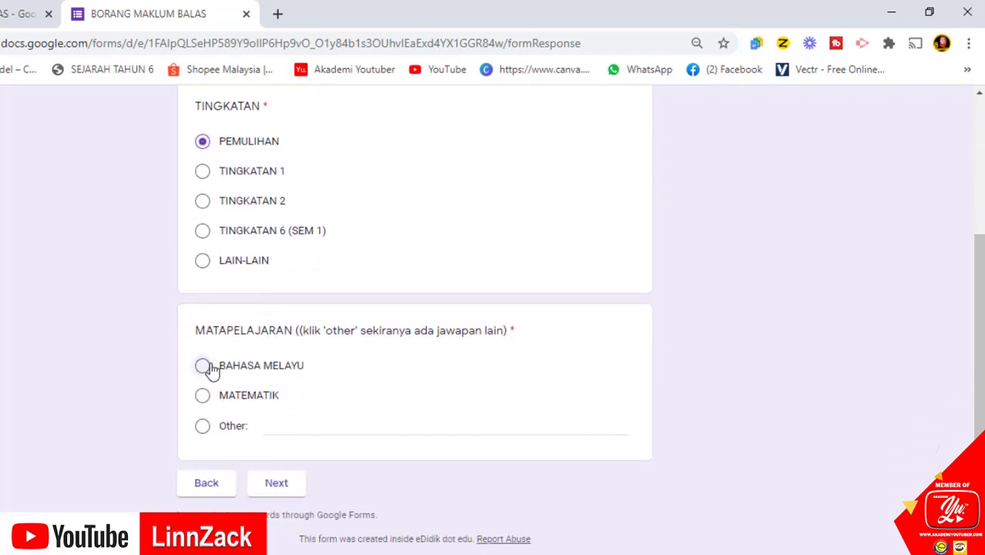
{"action": "left_click", "coordinate": [203, 365]}
{"action": "left_click", "coordinate": [287, 496]}
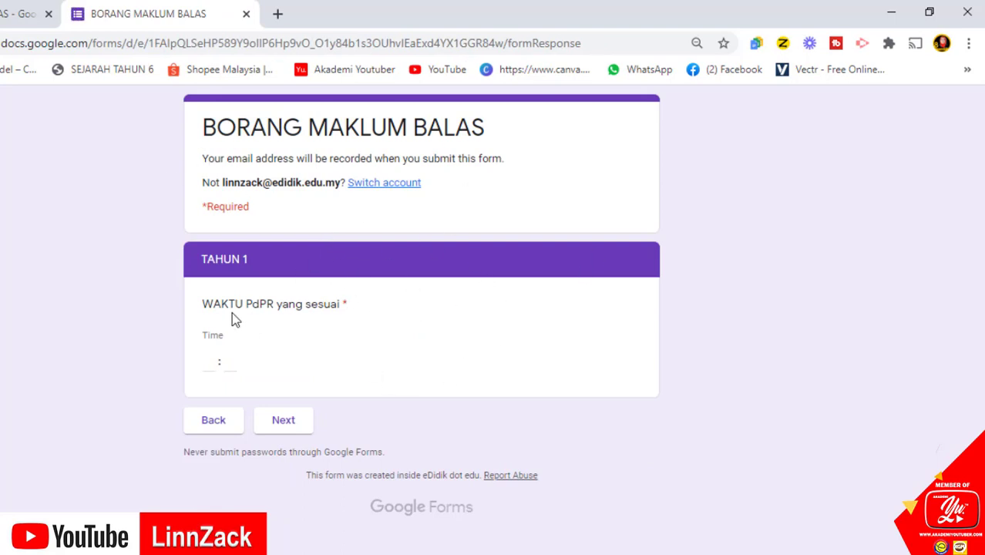
Enter 11:00 as the WAKTU PdPR yang sesuai in the TAHUN 1 section and continue
{"action": "left_click", "coordinate": [215, 371]}
{"action": "left_click", "coordinate": [229, 364]}
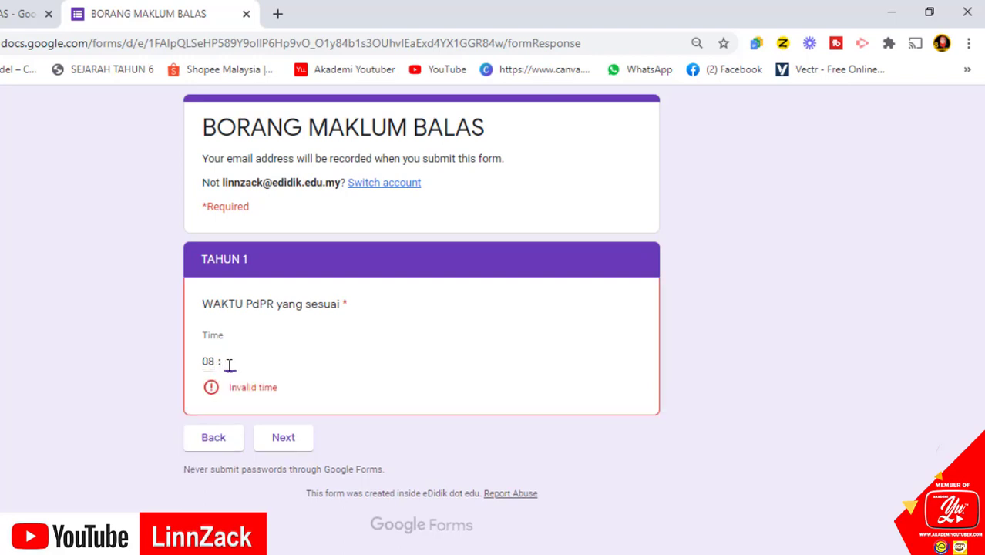
{"action": "left_click", "coordinate": [205, 363]}
{"action": "type", "text": "11 : 00"}
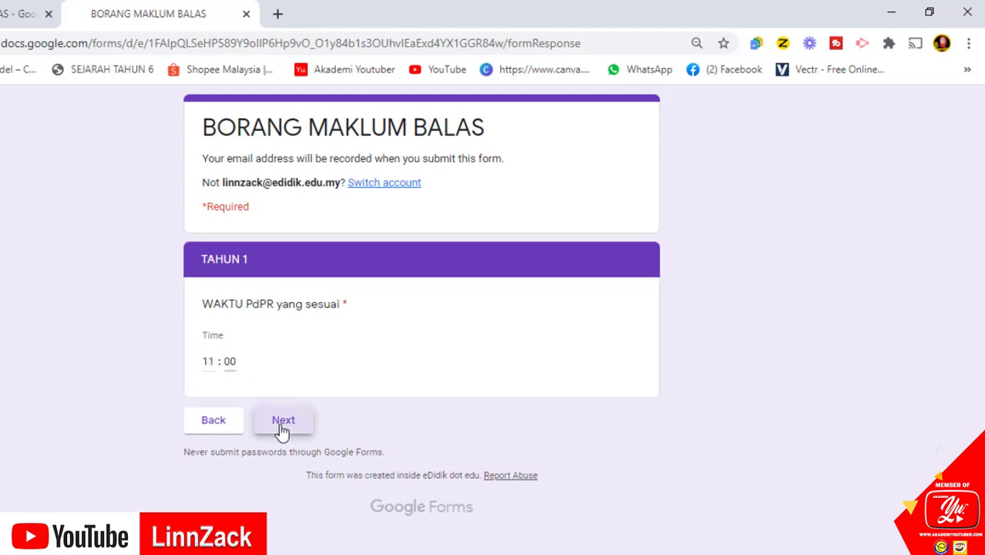
{"action": "left_click", "coordinate": [277, 423]}
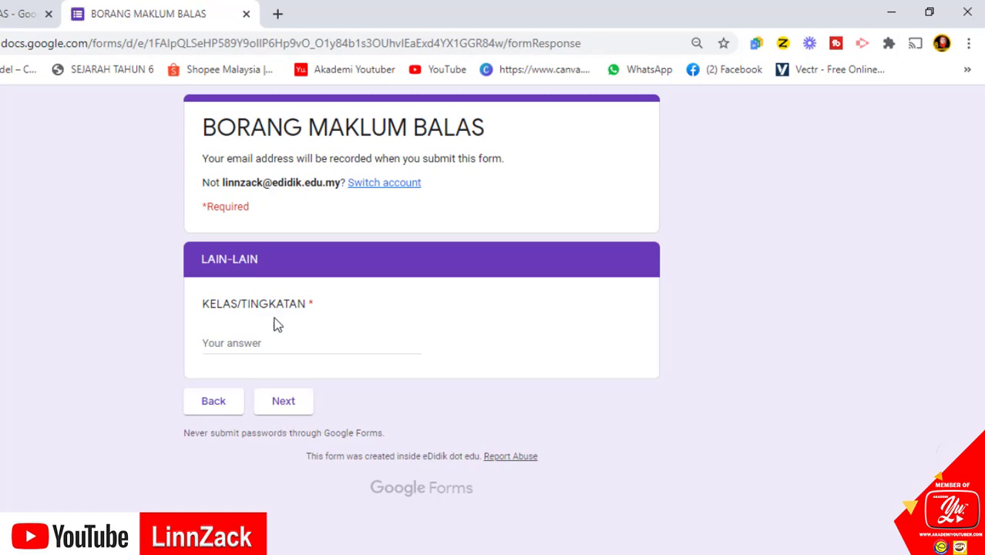
Answer KELAS/TINGKATAN with 1 in the LAIN-LAIN section and continue
{"action": "left_click", "coordinate": [285, 402]}
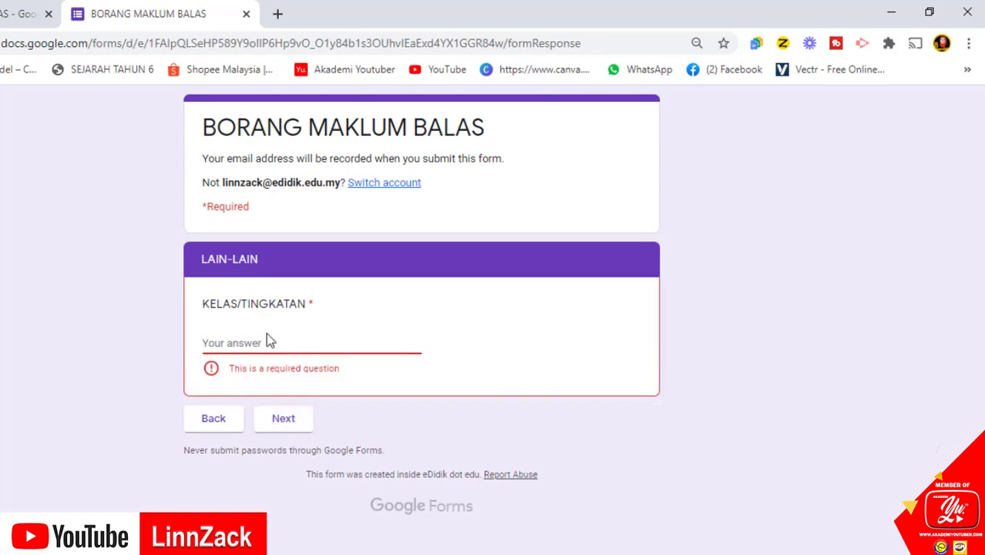
{"action": "type", "text": "1"}
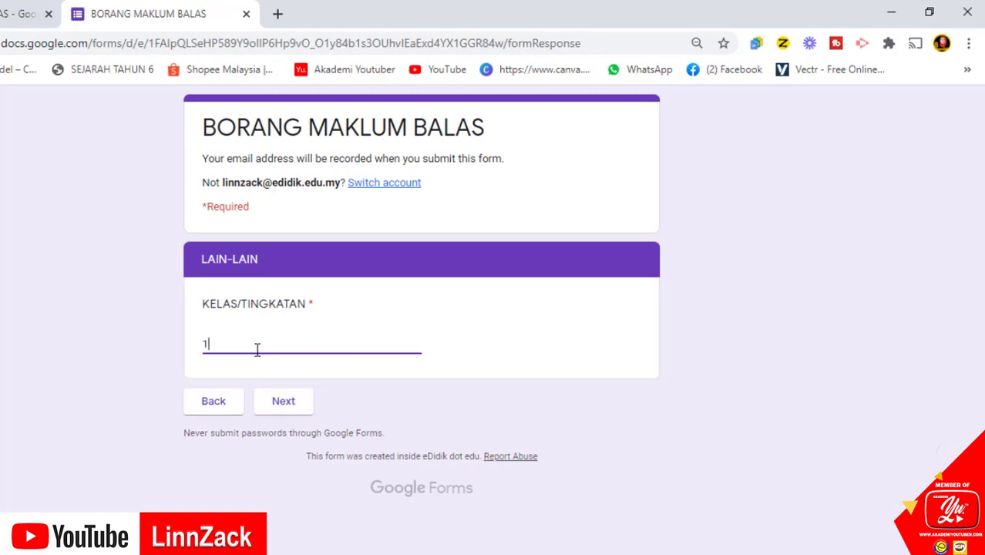
{"action": "left_click", "coordinate": [276, 409]}
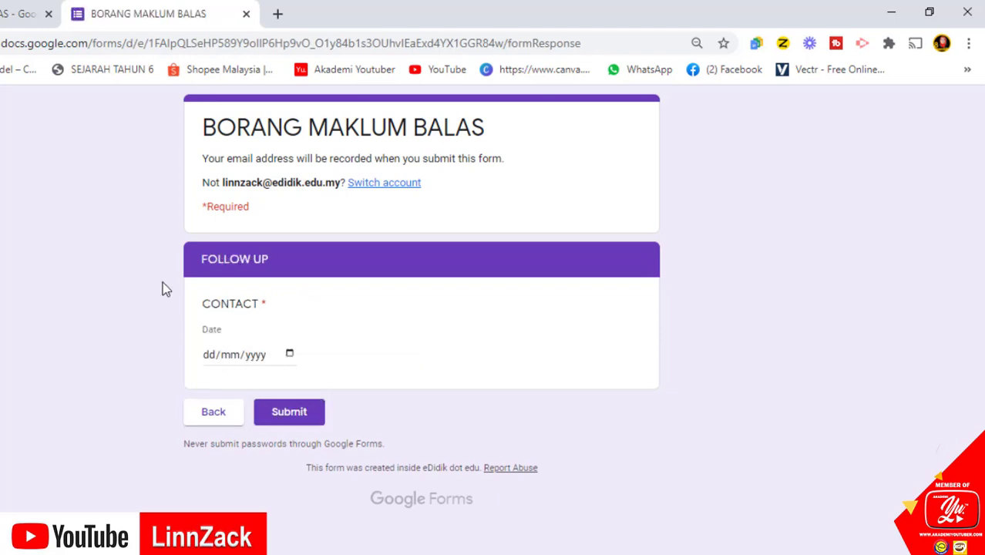
Return to the form editor and examine the destination choices available after section 2, leaving the setting as it is
{"action": "left_click", "coordinate": [246, 13]}
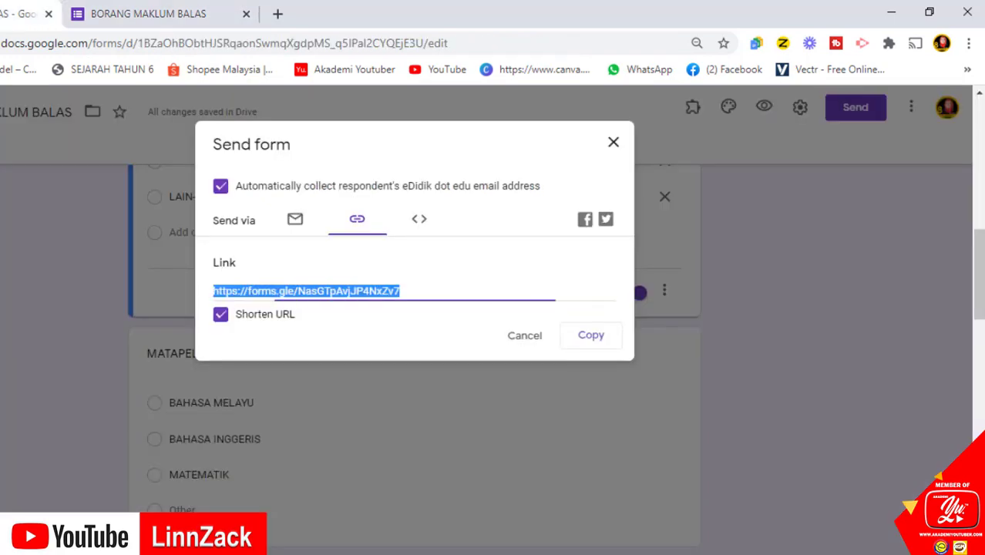
{"action": "left_click", "coordinate": [635, 134]}
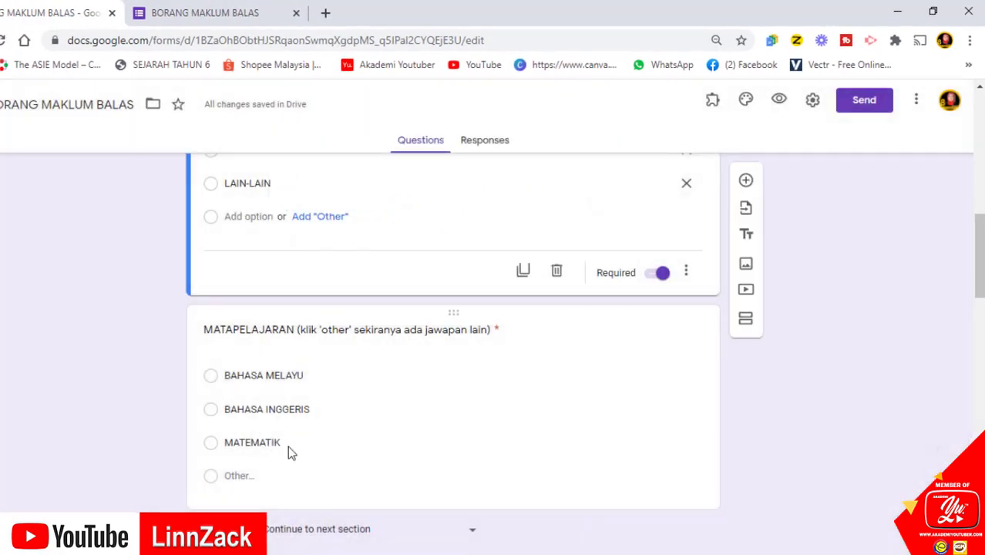
{"action": "left_click", "coordinate": [336, 537]}
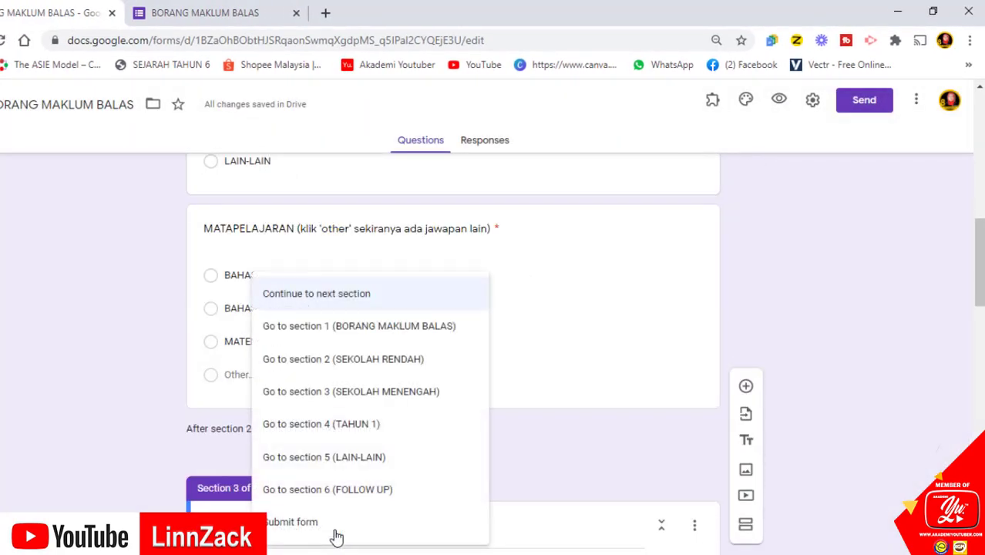
{"action": "scroll", "coordinate": [512, 430], "scroll_direction": "down", "scroll_amount": 3}
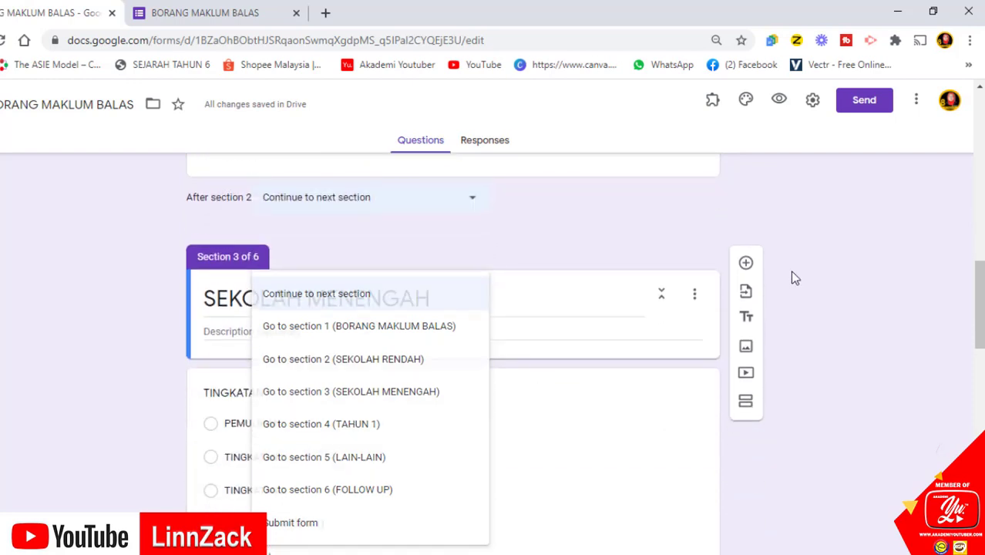
{"action": "left_click", "coordinate": [790, 270]}
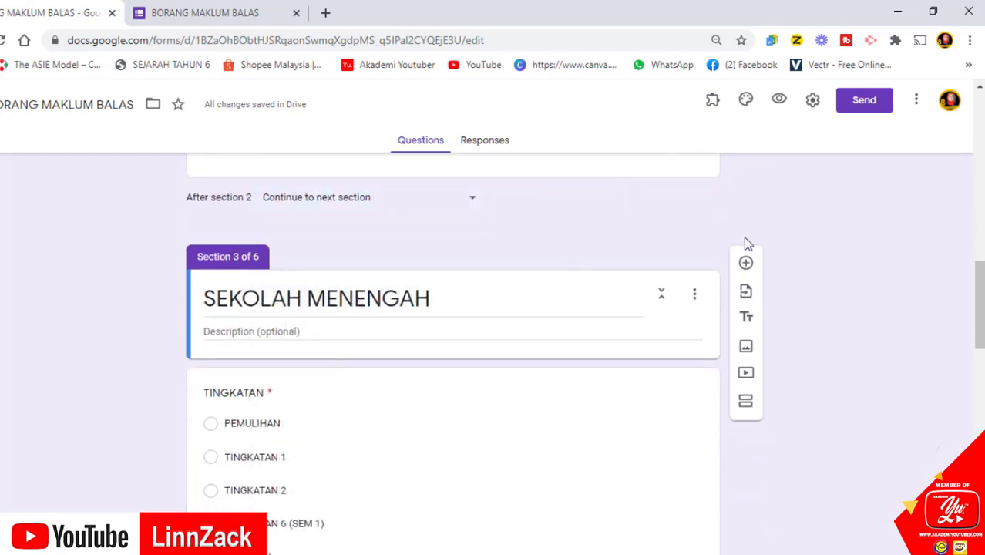
Reopen the sending options, shorten the form's link and copy it again
{"action": "left_click", "coordinate": [867, 107]}
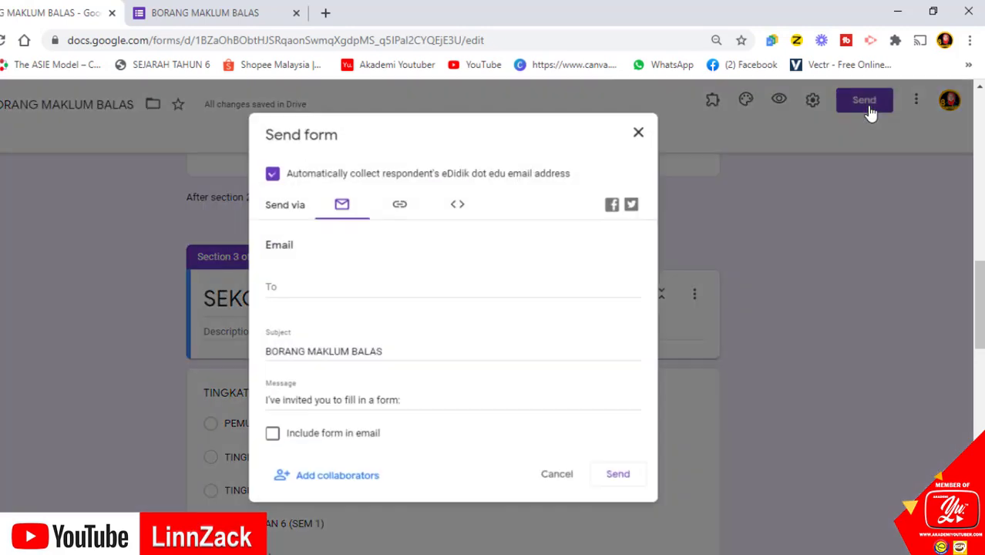
{"action": "left_click", "coordinate": [400, 210]}
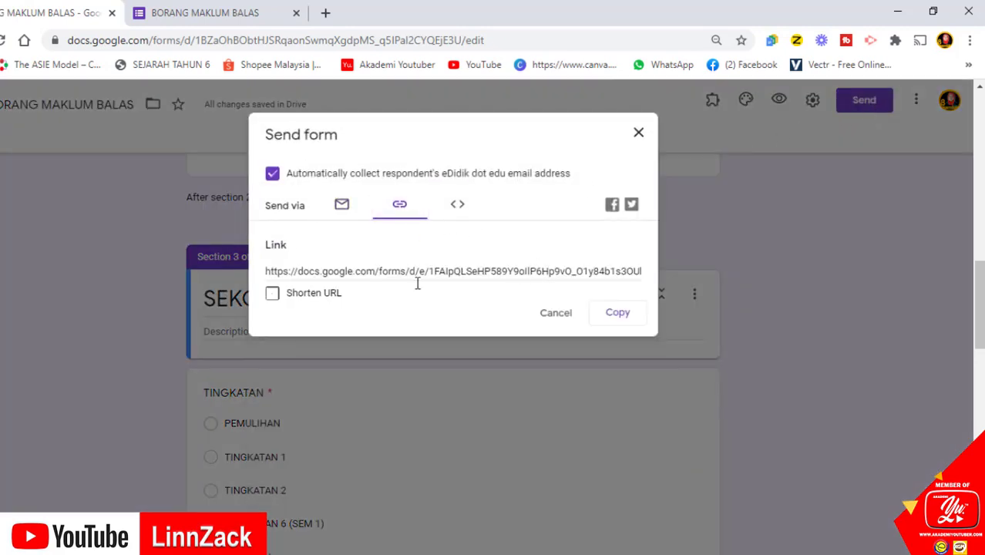
{"action": "left_click", "coordinate": [273, 296]}
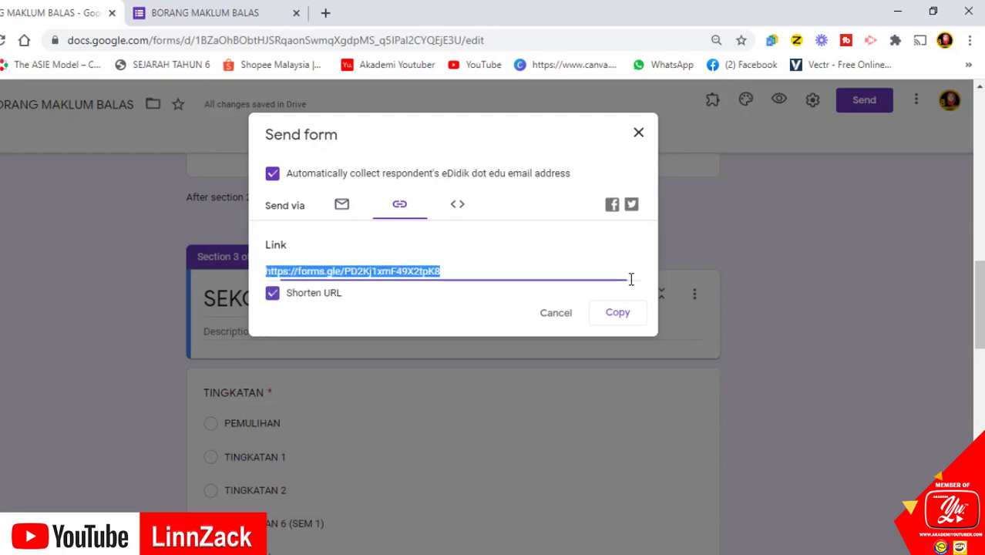
{"action": "left_click", "coordinate": [621, 315]}
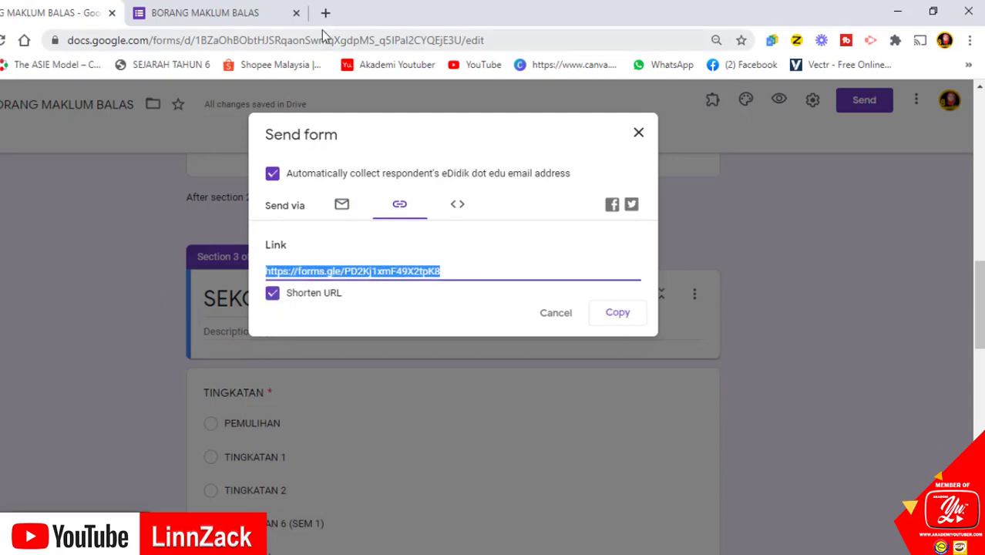
Close the browser tab holding the test response and dismiss the Send form dialog in the editor
{"action": "left_click", "coordinate": [258, 23]}
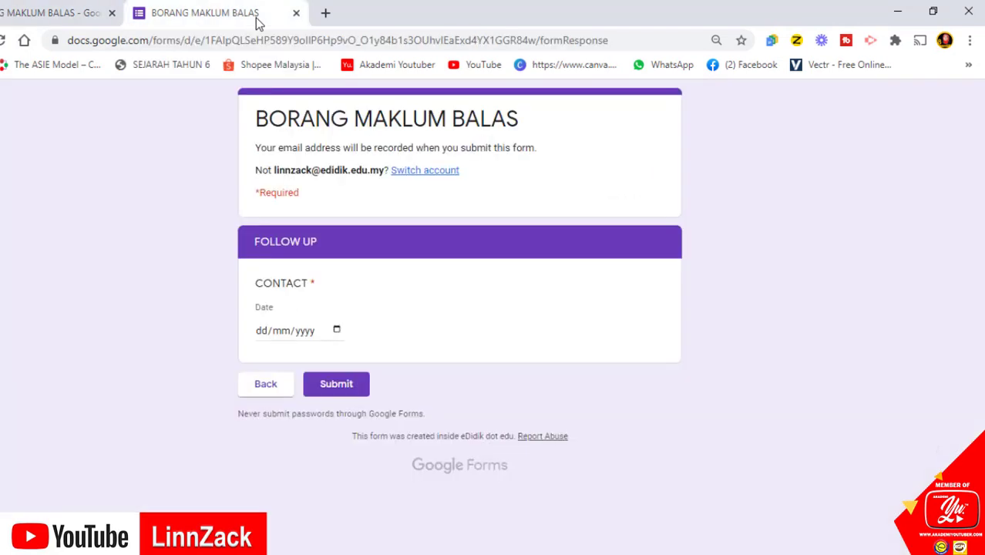
{"action": "left_click", "coordinate": [295, 13]}
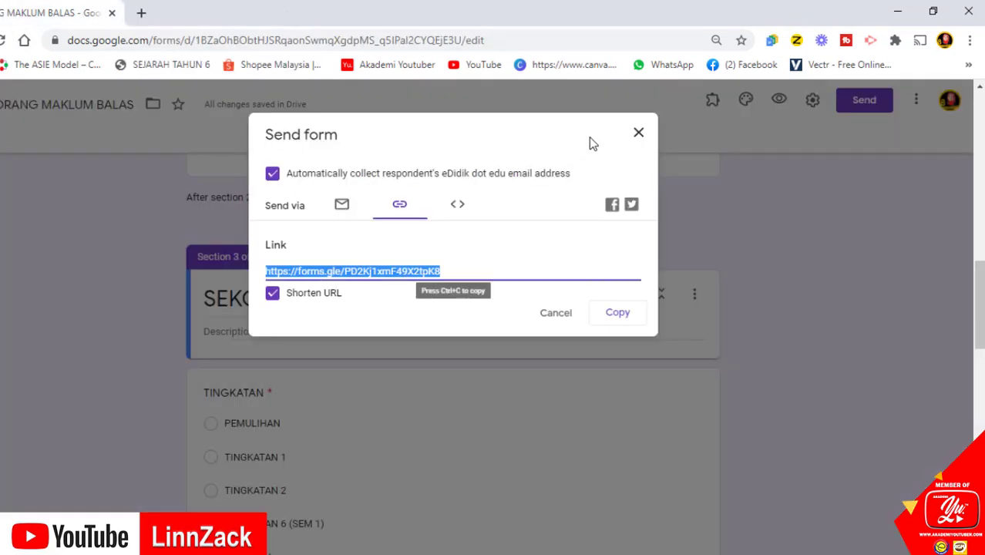
{"action": "left_click", "coordinate": [639, 135]}
{"action": "scroll", "coordinate": [356, 255], "scroll_direction": "down", "scroll_amount": 1}
{"action": "scroll", "coordinate": [356, 251], "scroll_direction": "up", "scroll_amount": 4}
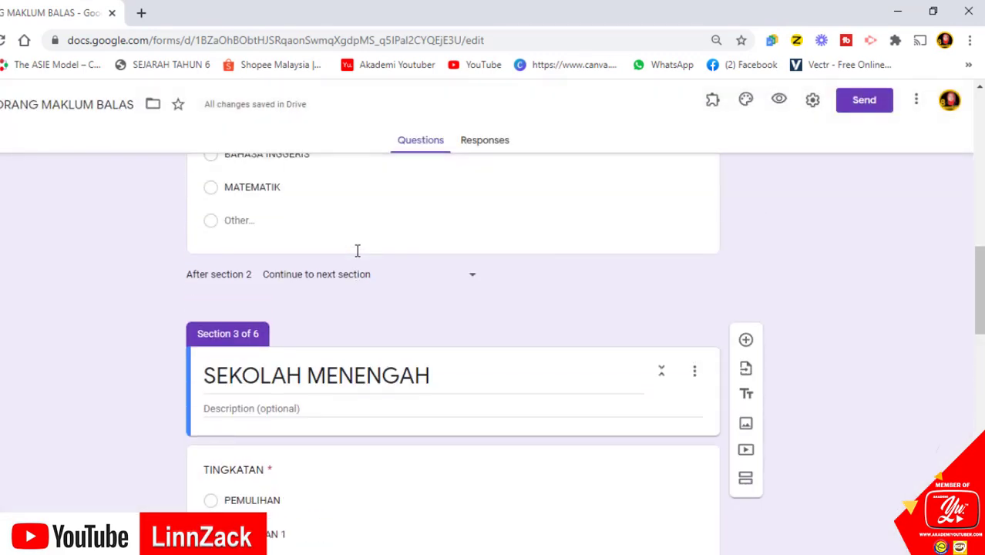